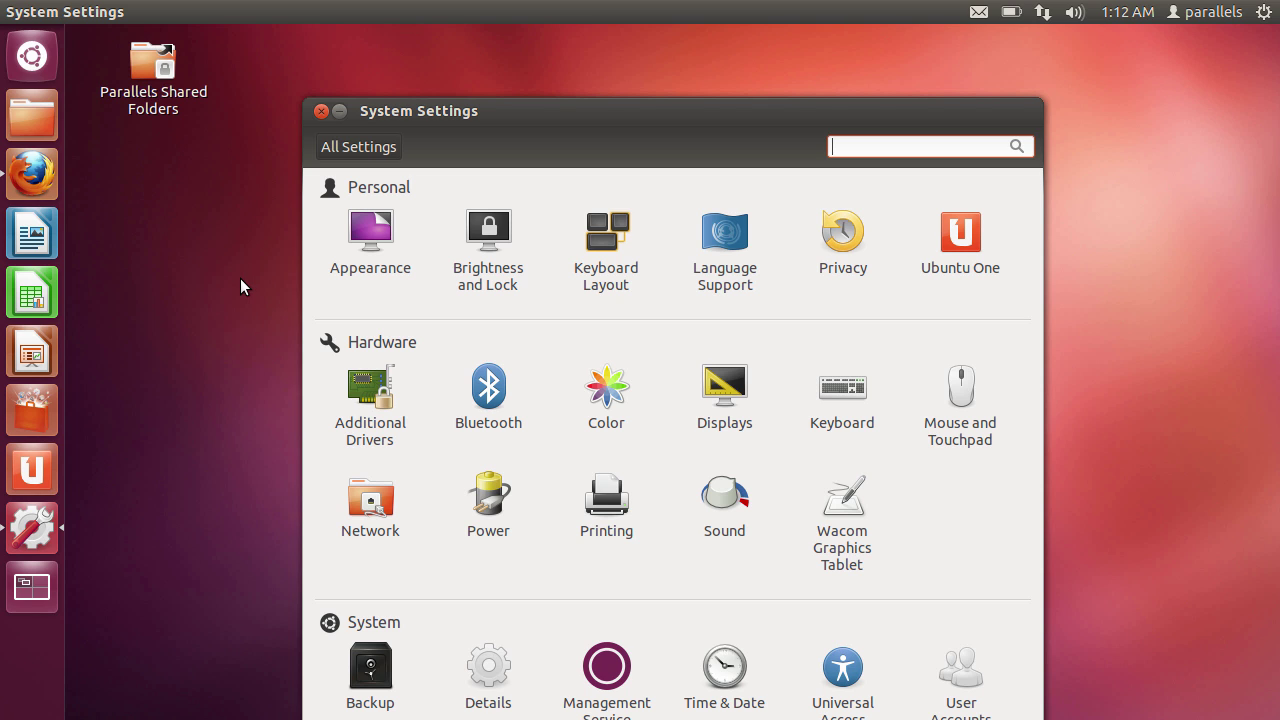
- Search the installed applications for "screenshot" and launch the Screenshot tool
click(32, 57)
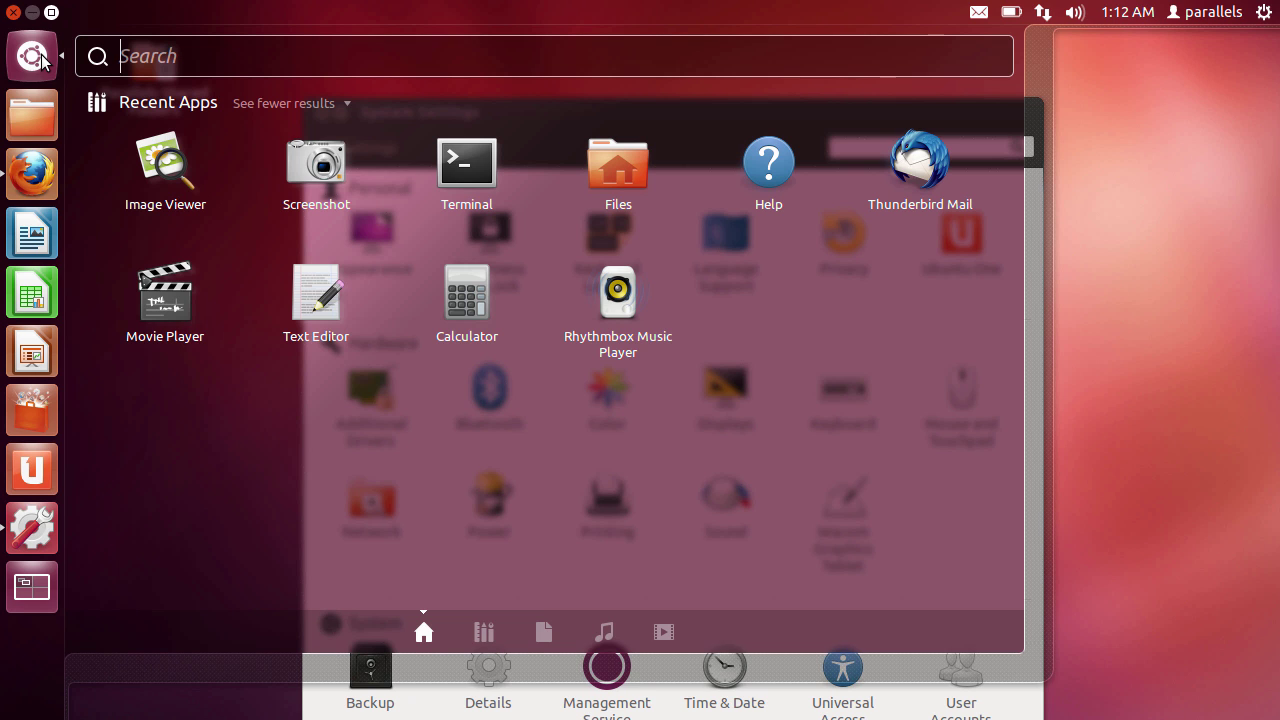
text(sc)
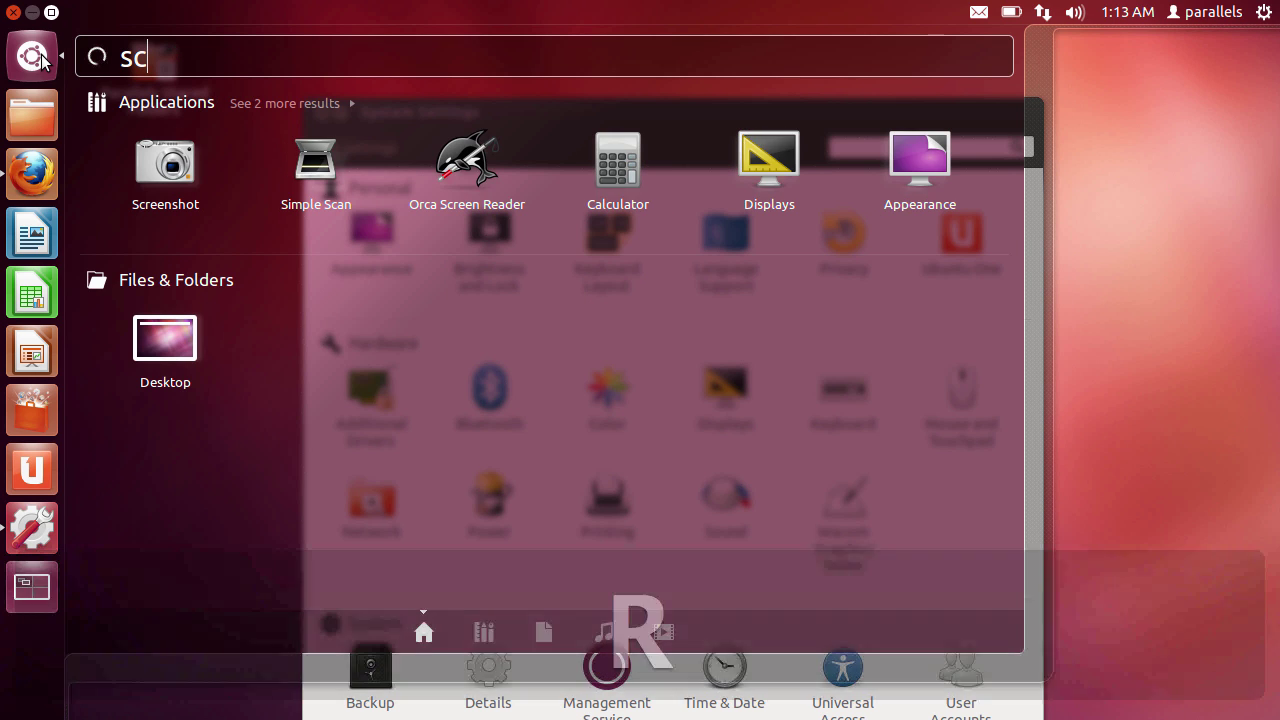
text(reenc)
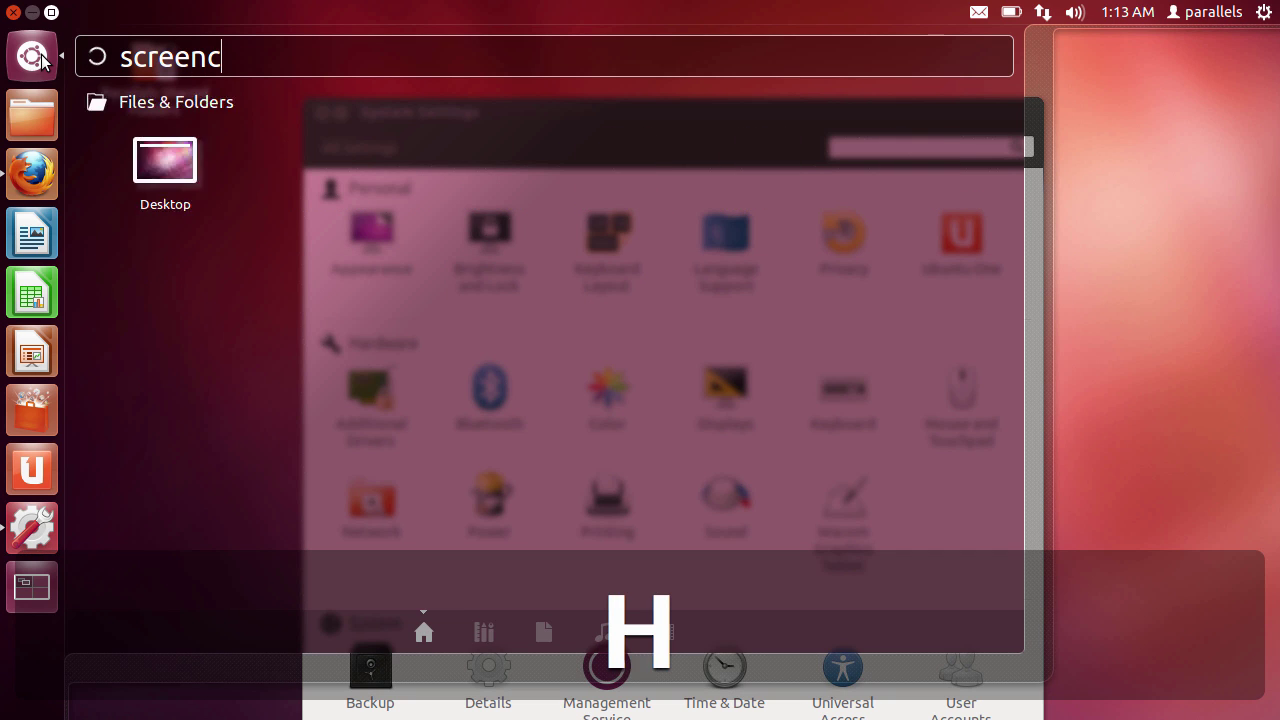
text(hot)
key(BackSpace)
key(BackSpace)
key(BackSpace)
key(BackSpace)
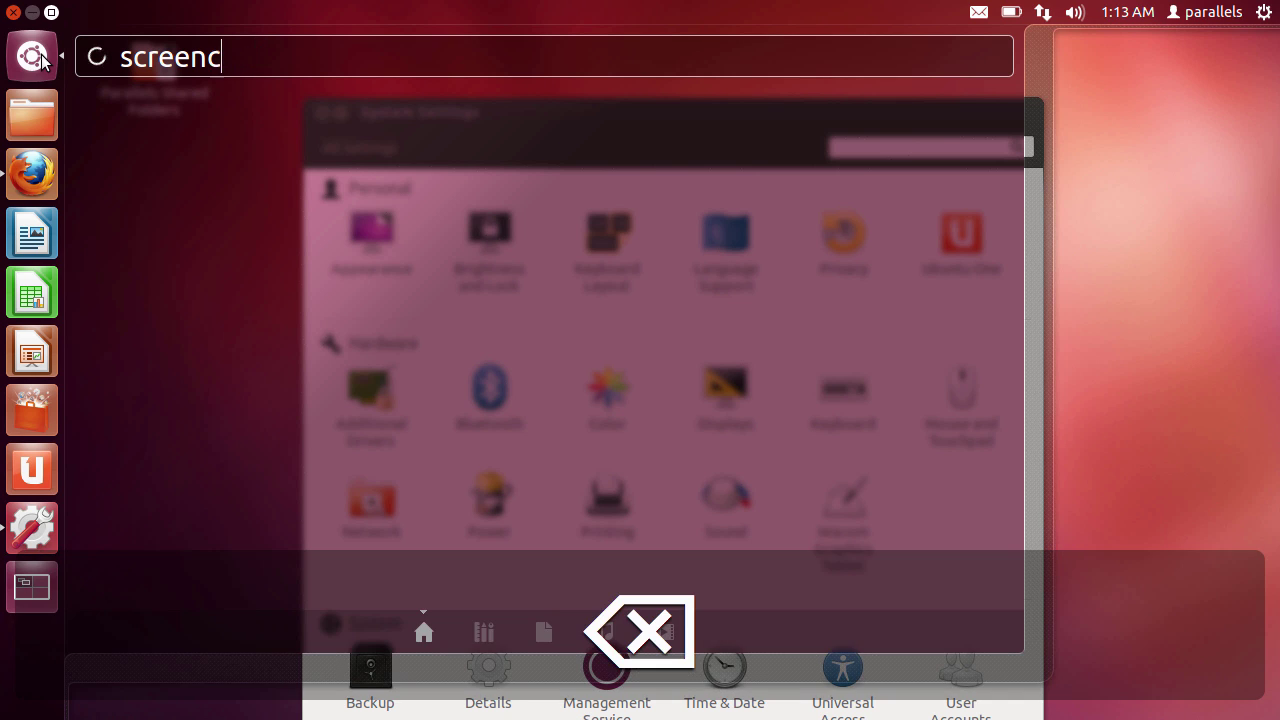
text(c)
key(BackSpace)
text(shot)
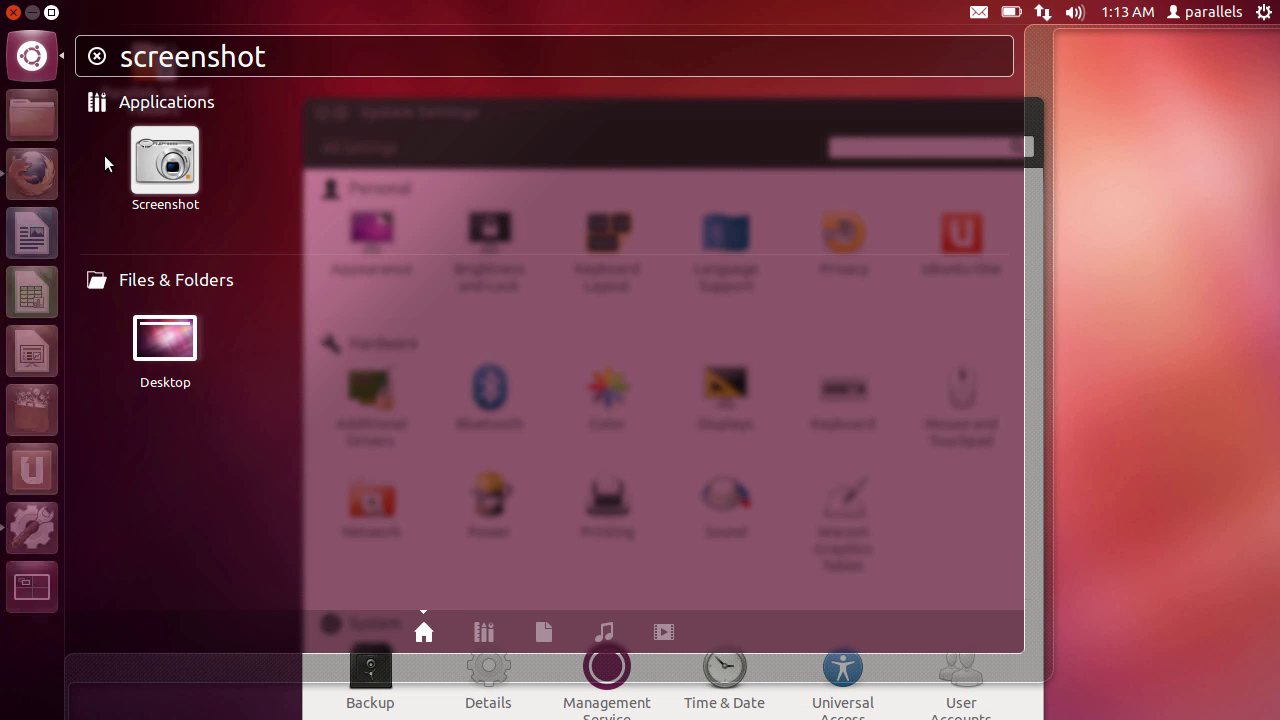
click(178, 166)
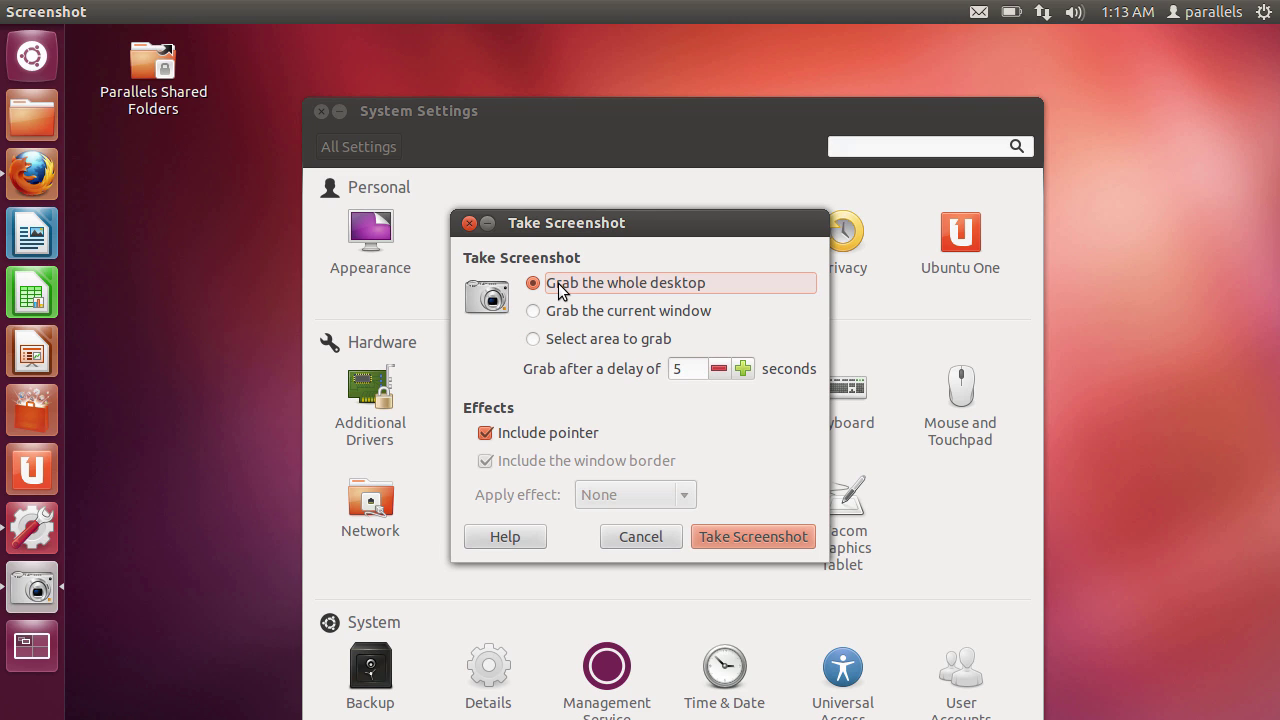
- Grab a selected area covering the icon categories of the System Settings window, from Personal to the System section
click(614, 309)
click(600, 338)
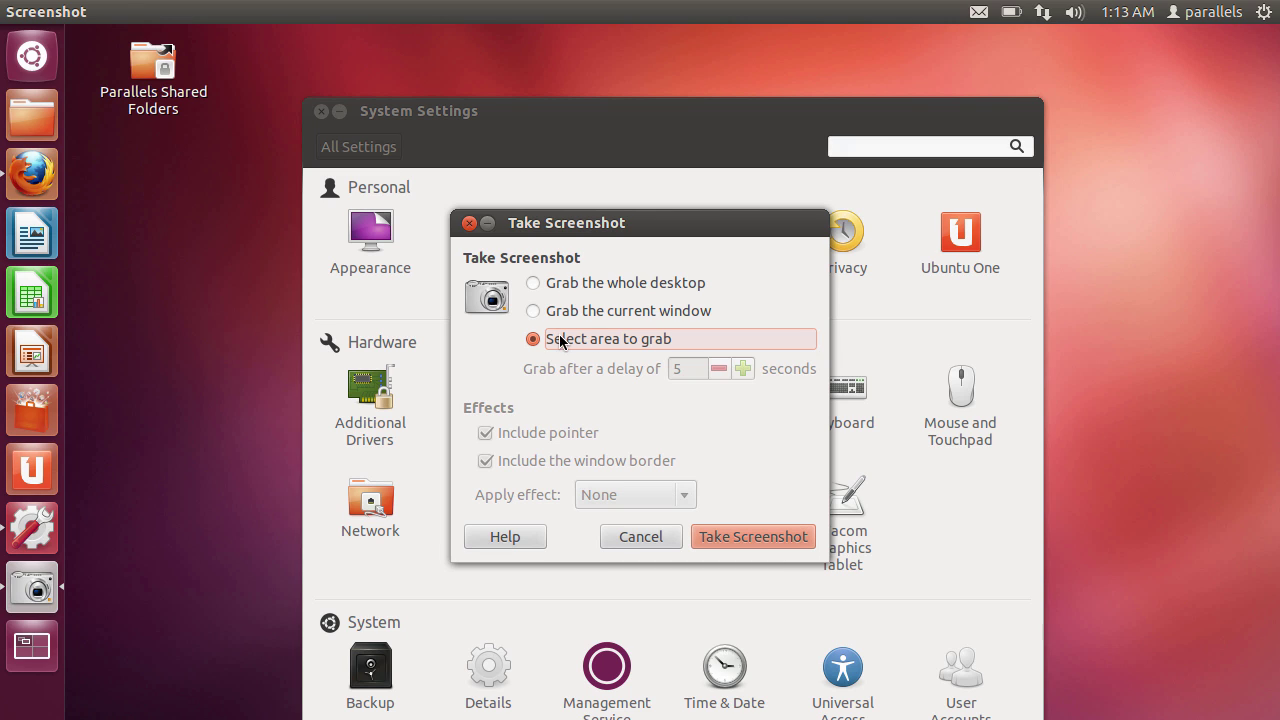
click(742, 537)
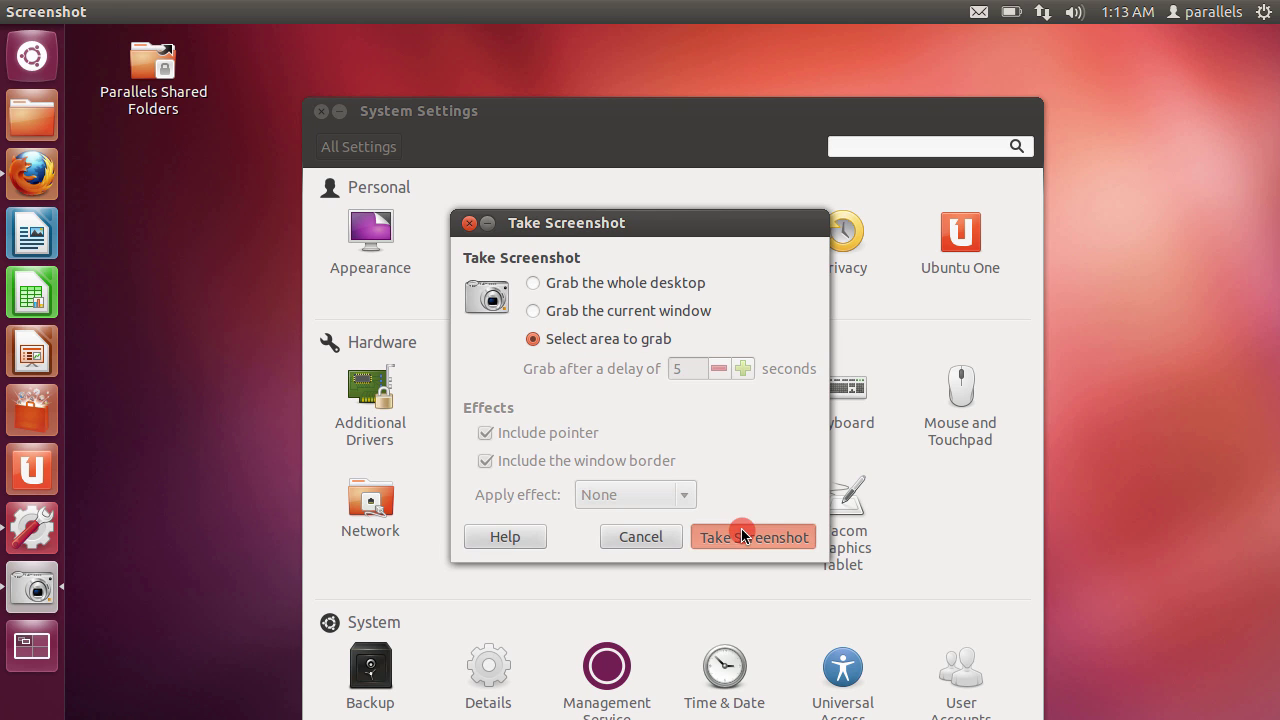
drag(309, 172, 1032, 719)
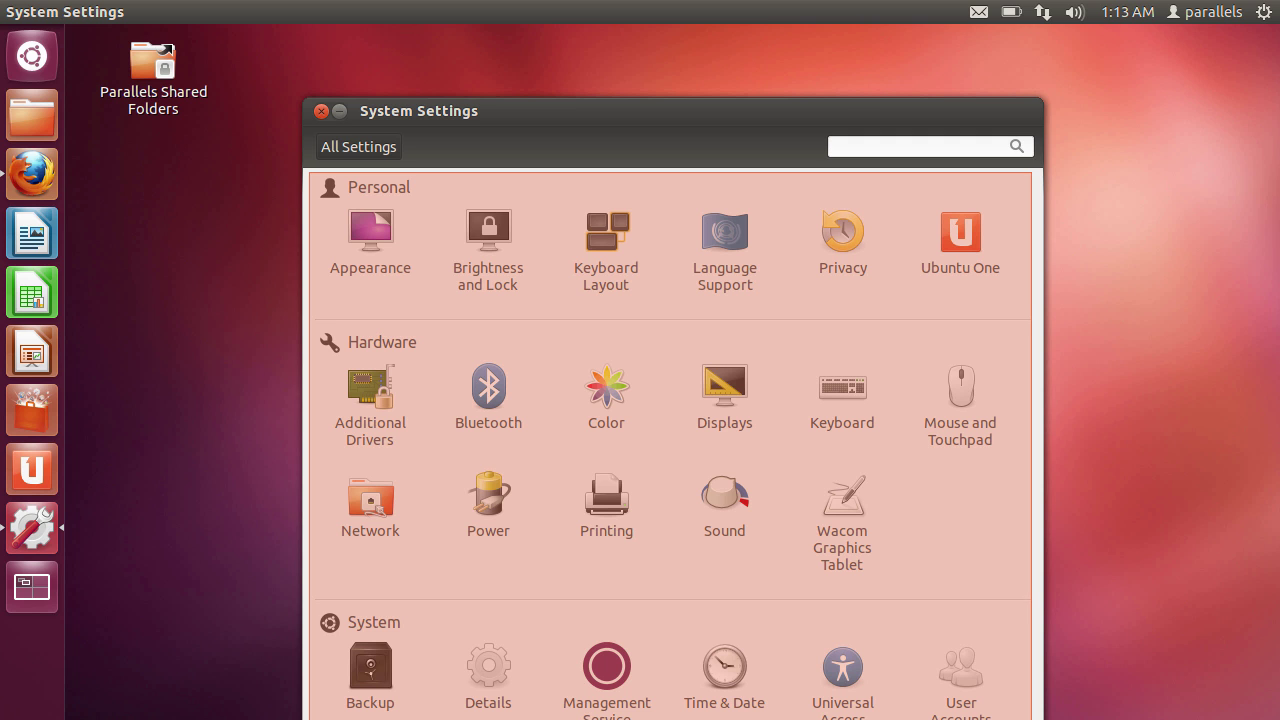
drag(1032, 719, 1032, 719)
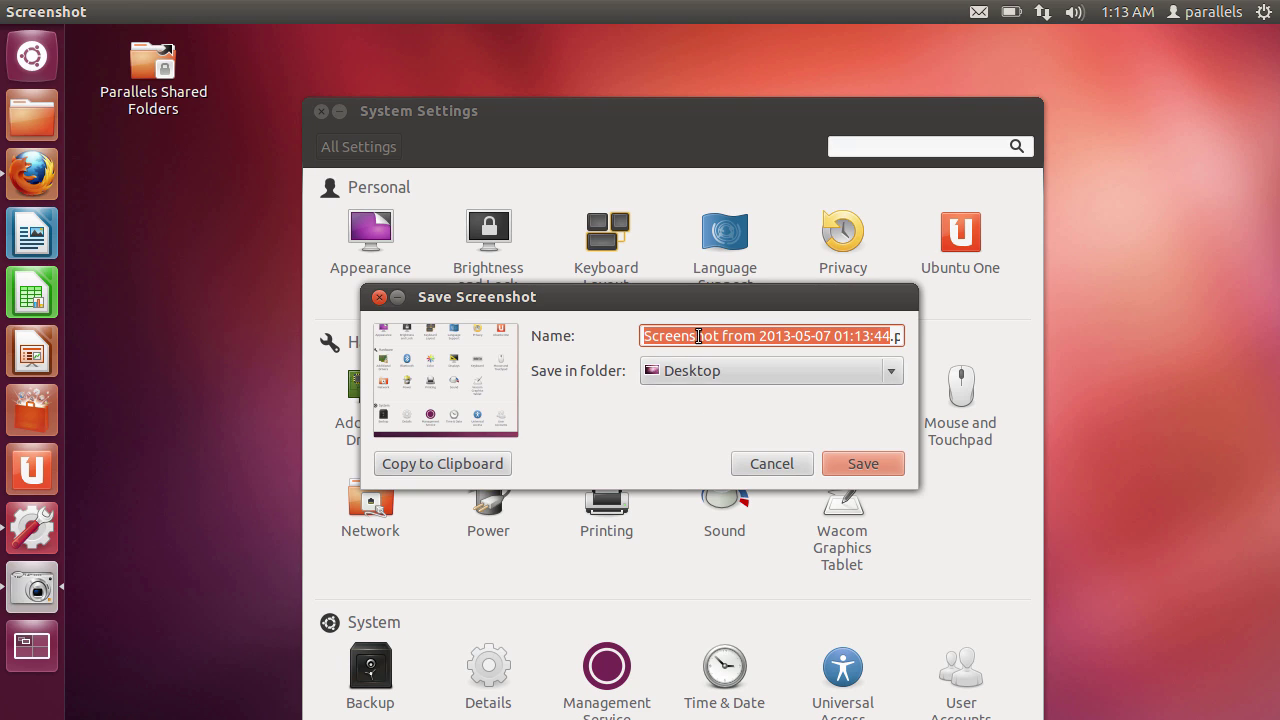
- Save the captured area as a PNG under its suggested name in the Desktop folder
click(881, 337)
key(Right)
key(Right)
key(Right)
key(Right)
key(Right)
key(Right)
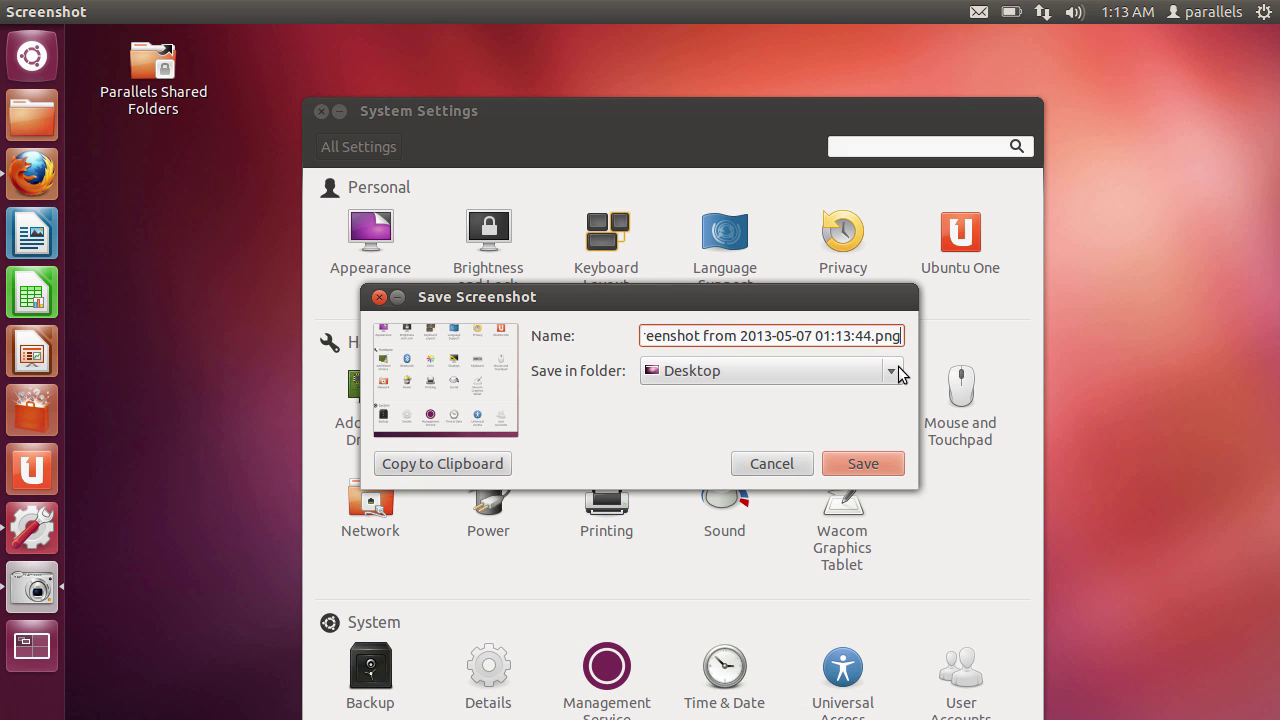
click(897, 370)
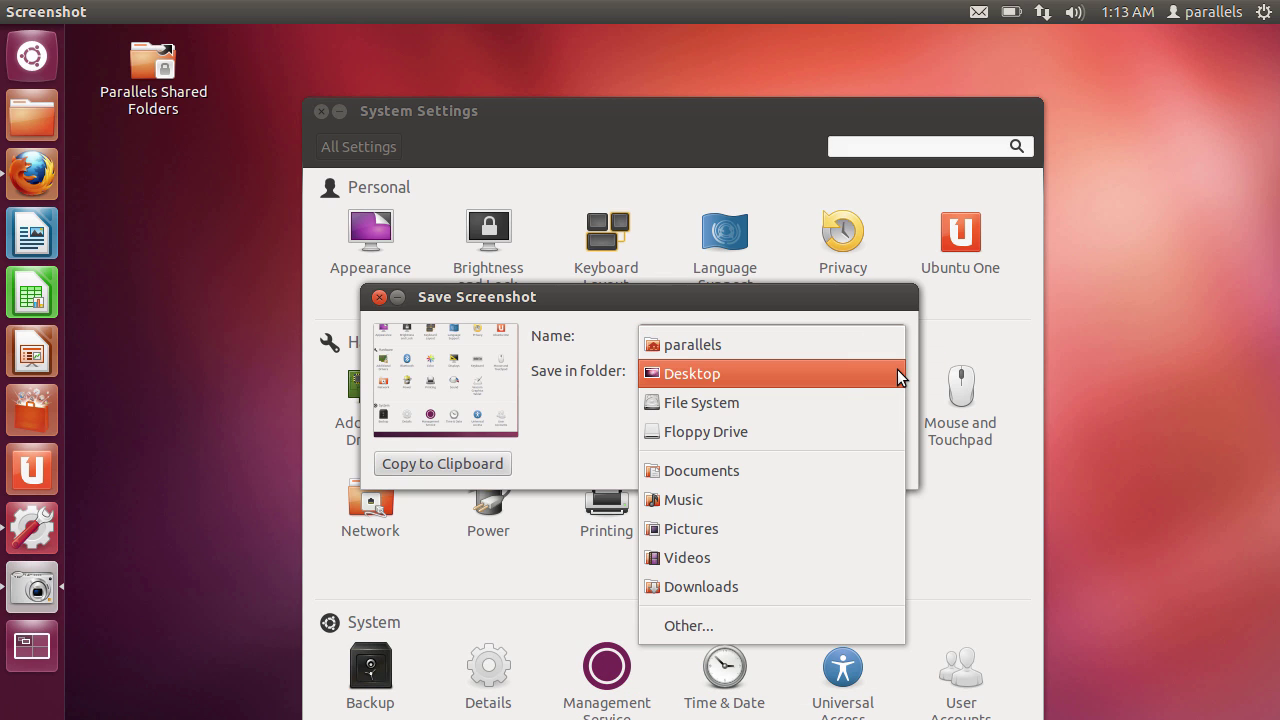
click(591, 444)
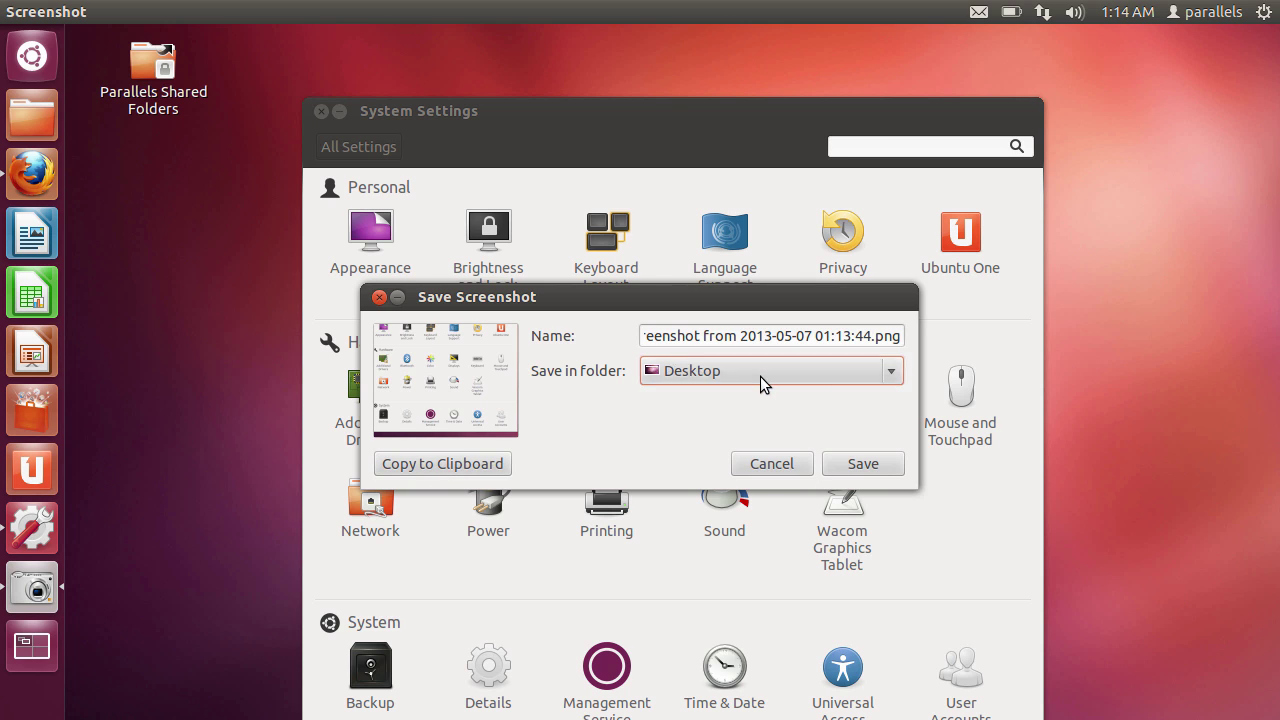
click(864, 465)
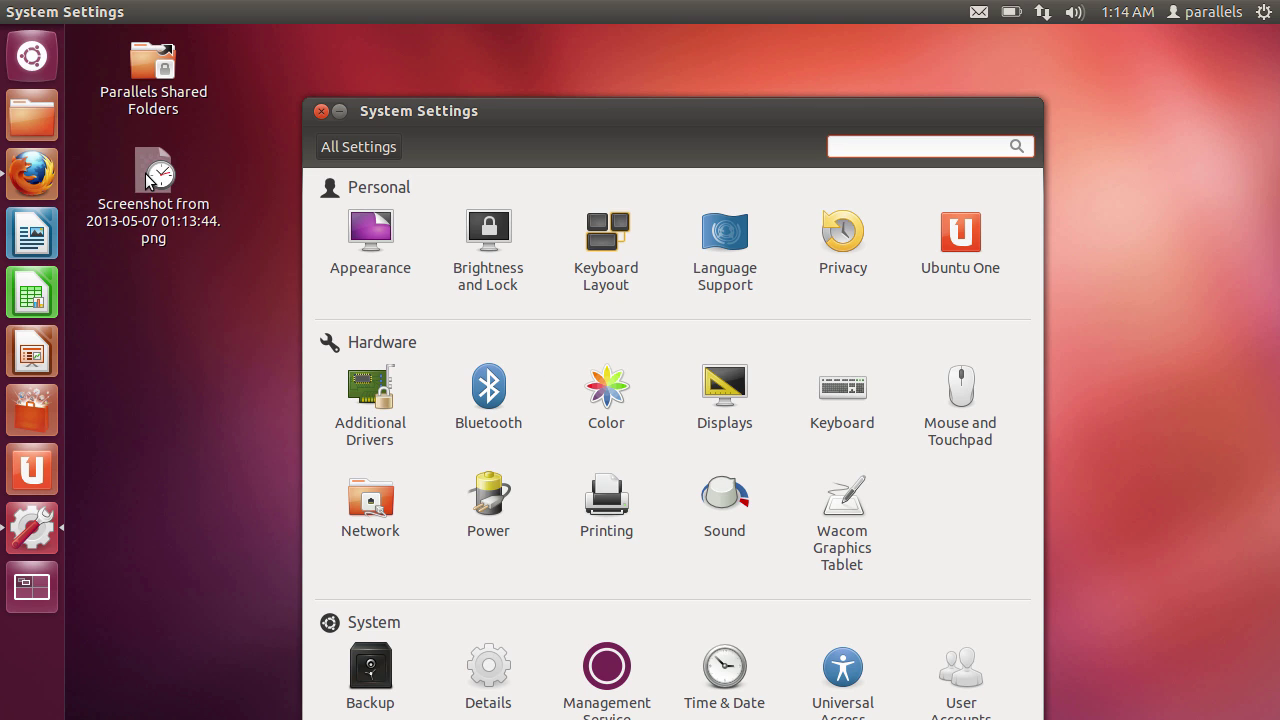
- Open the saved screenshot from the desktop to check the captured area, and close the image viewer
click(145, 173)
click(157, 304)
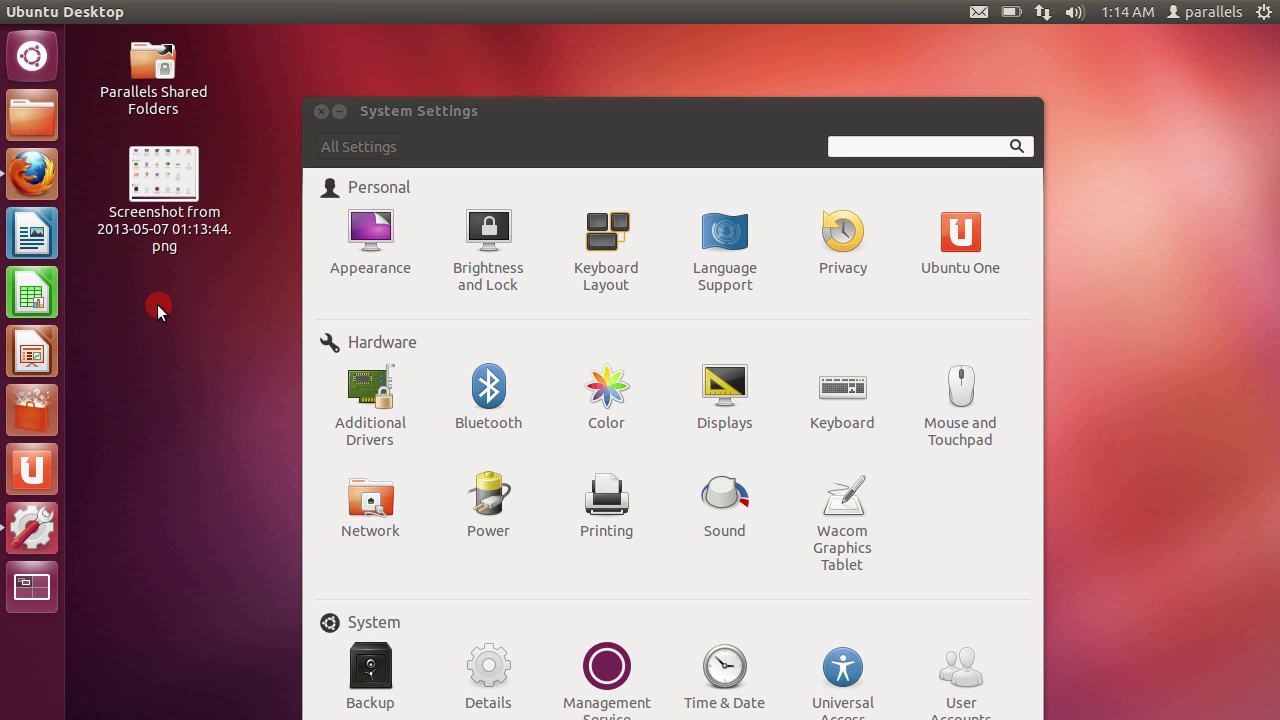
click(157, 180)
double_click(156, 178)
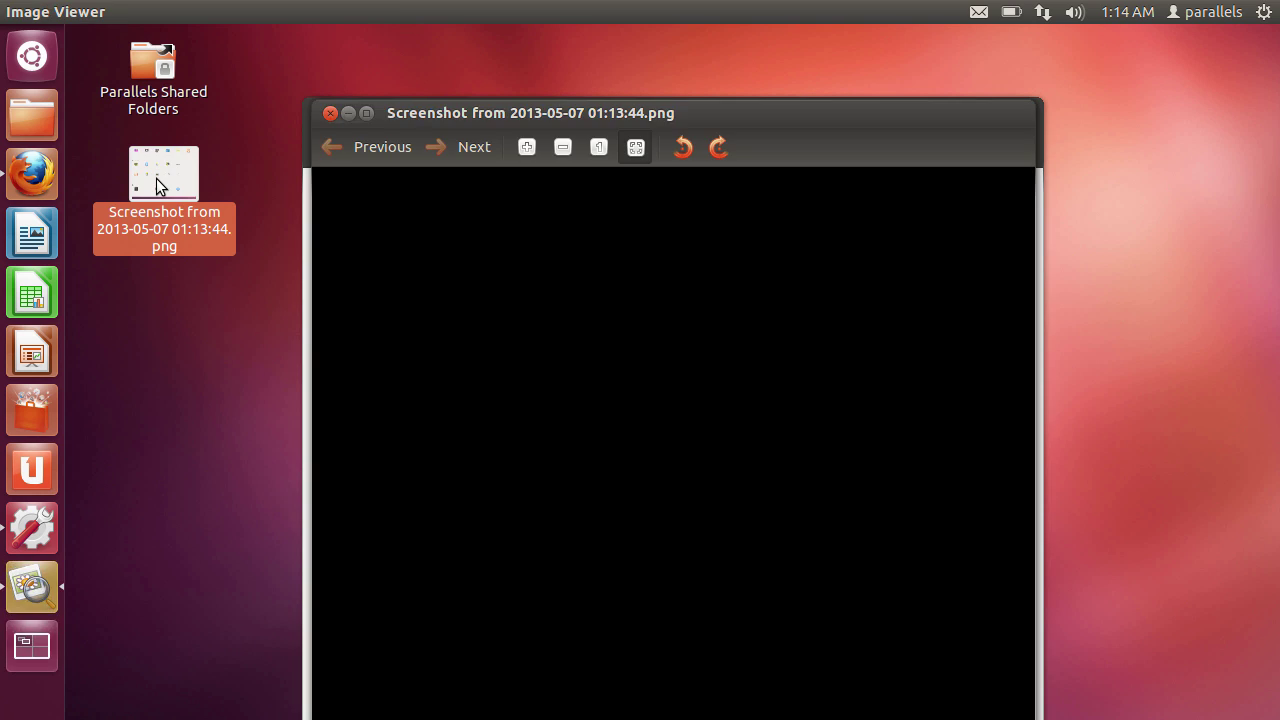
click(329, 116)
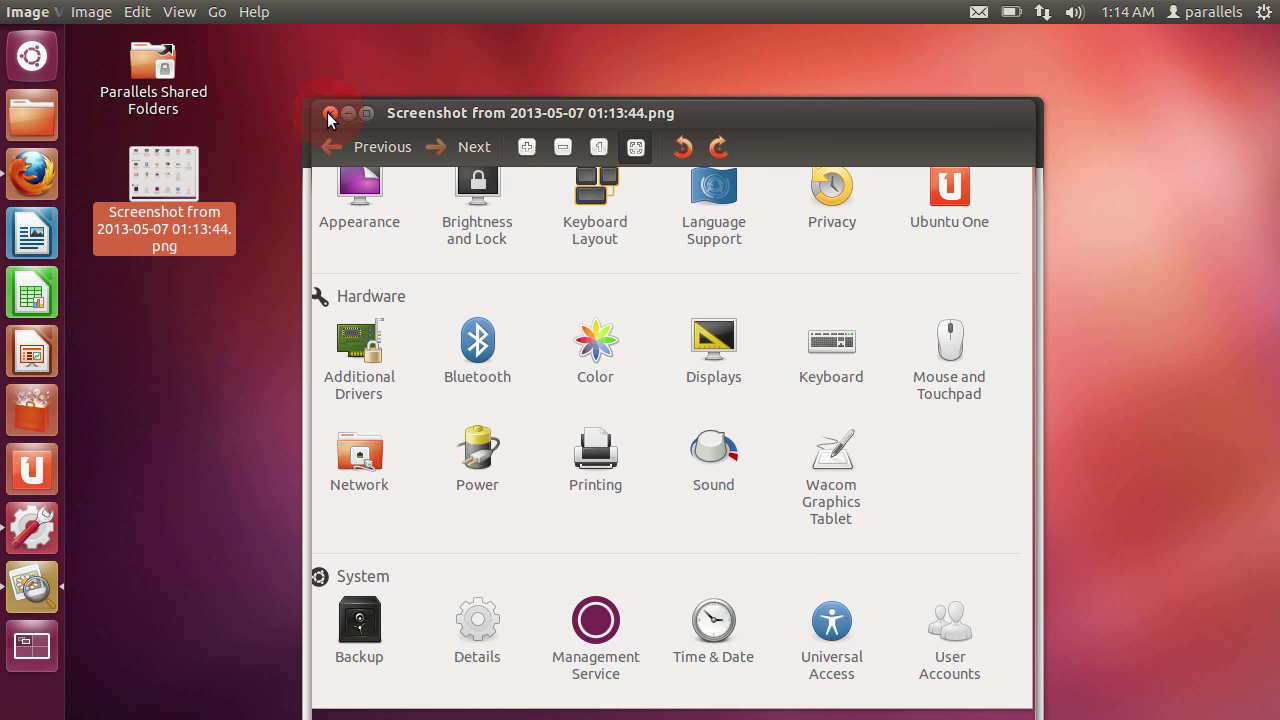
- Launch the Screenshot tool again from the application search
click(30, 58)
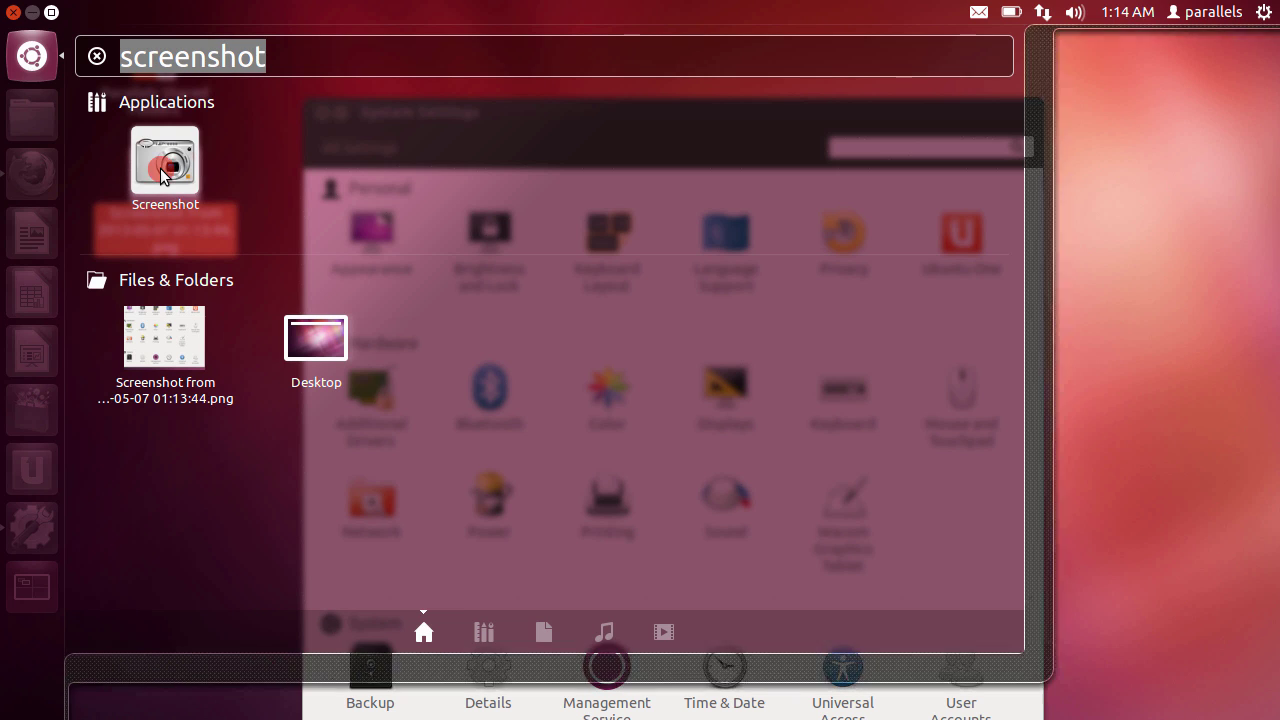
click(161, 172)
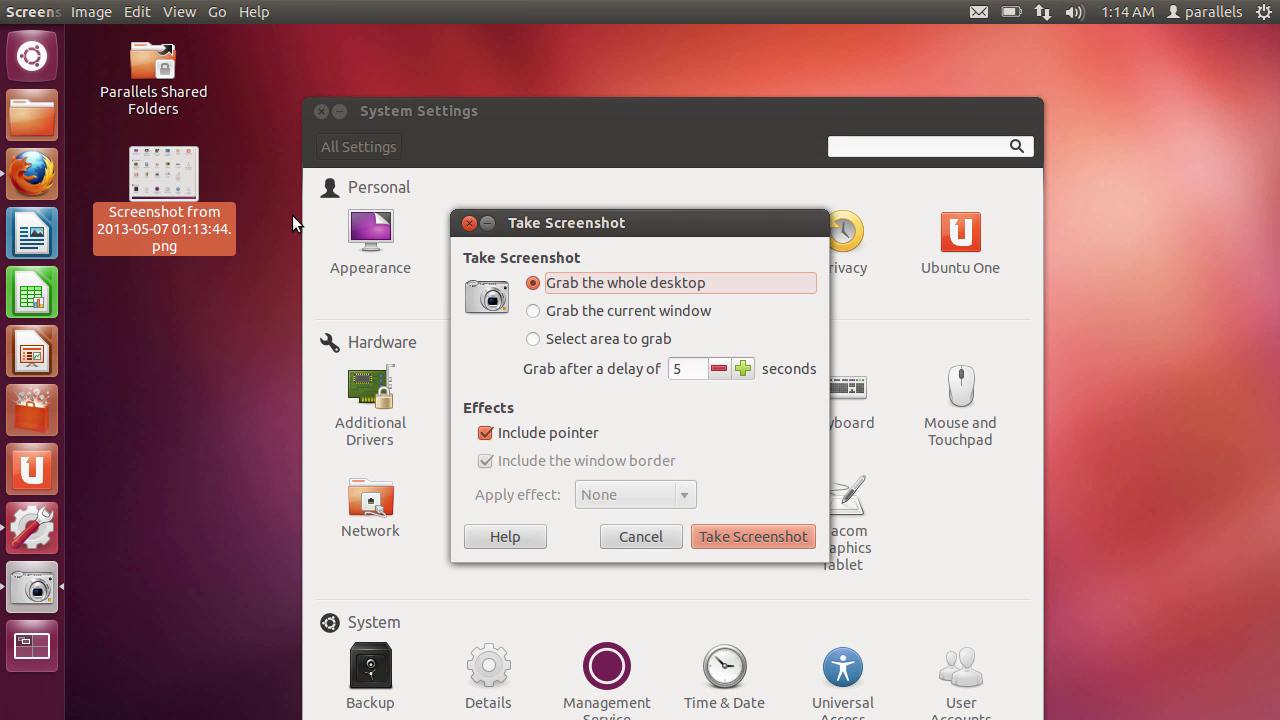
- Set the capture to grab the whole desktop after a delay of 10 seconds
click(613, 314)
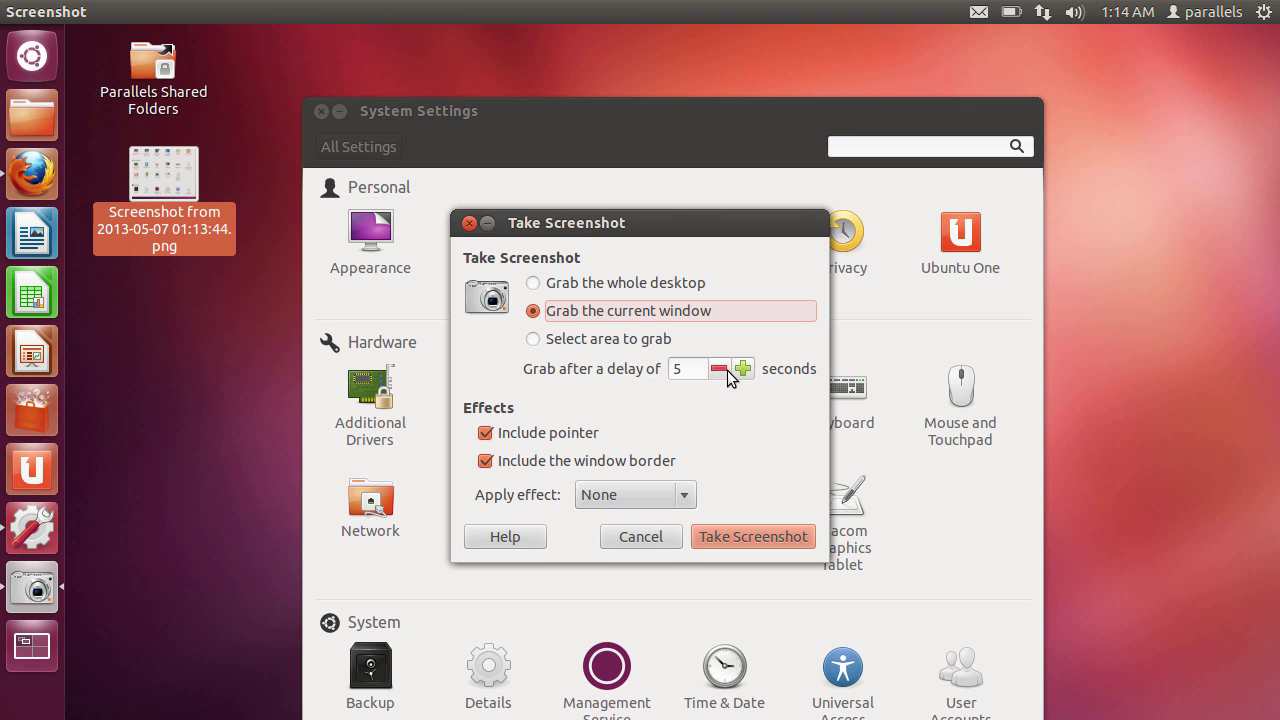
click(659, 288)
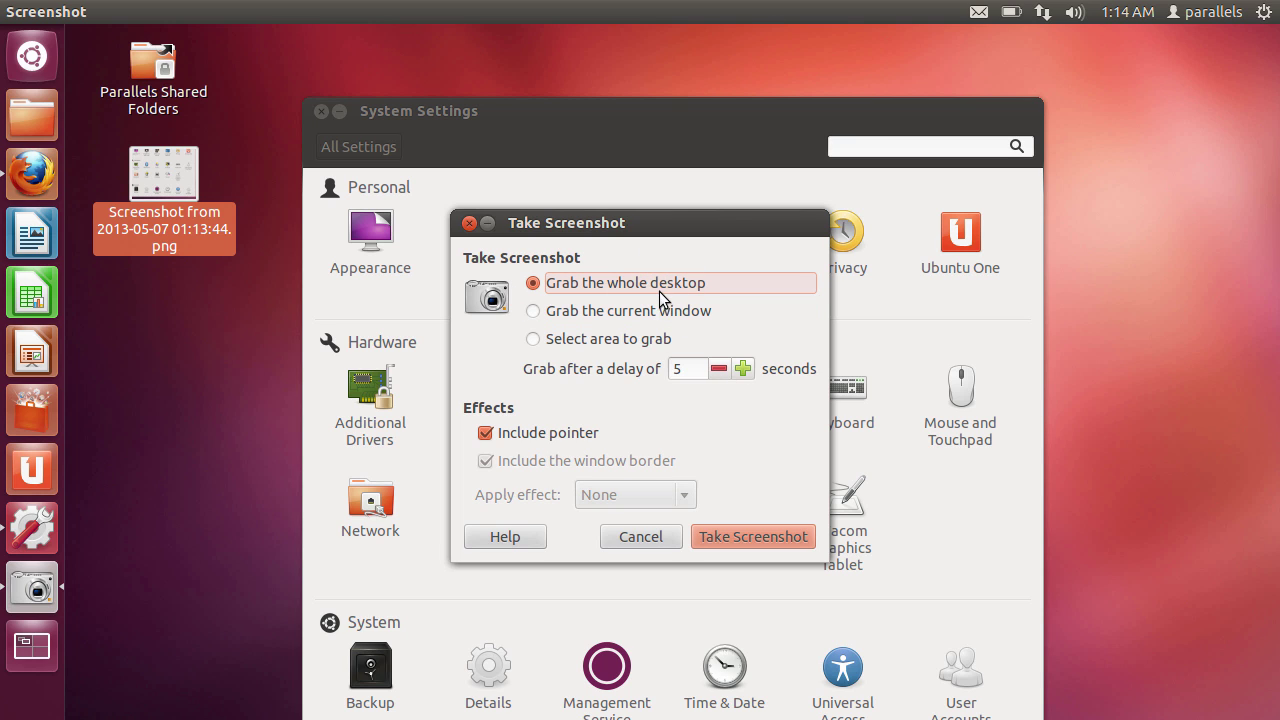
click(742, 369)
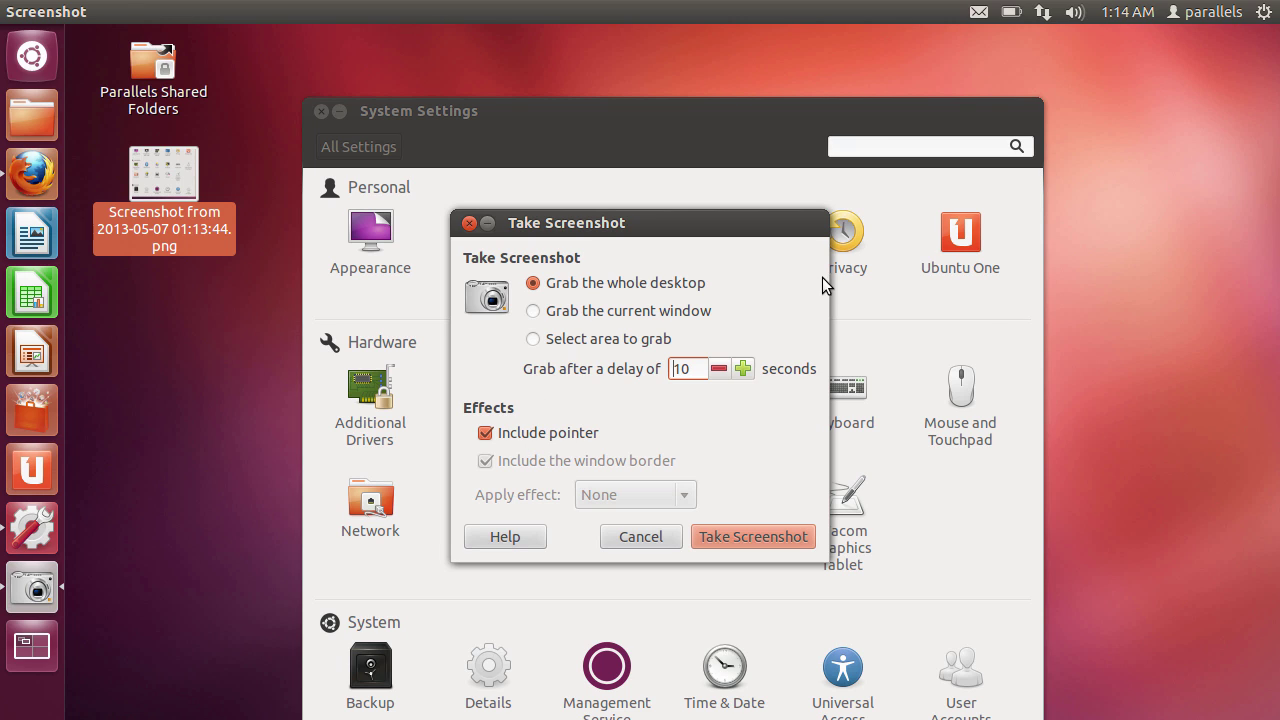
- Toggle the Include pointer option and grab the current window after a 5-second delay, including its border and with no effect
click(565, 316)
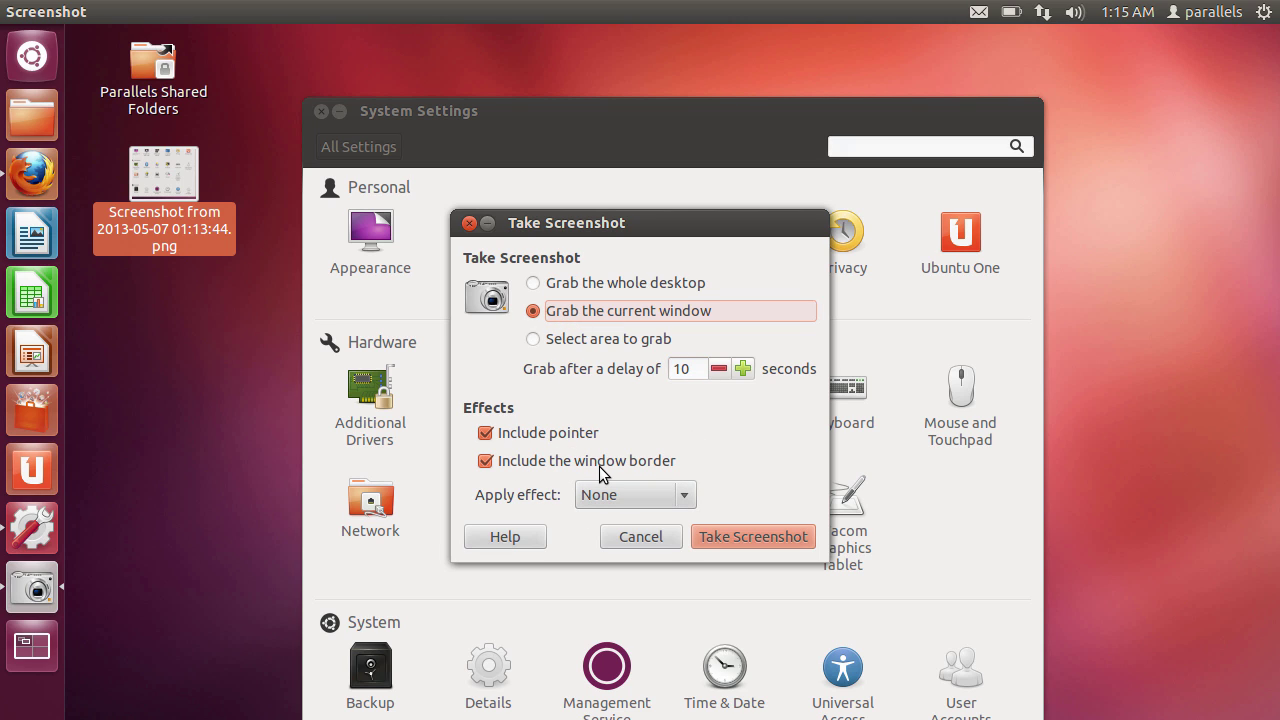
click(678, 494)
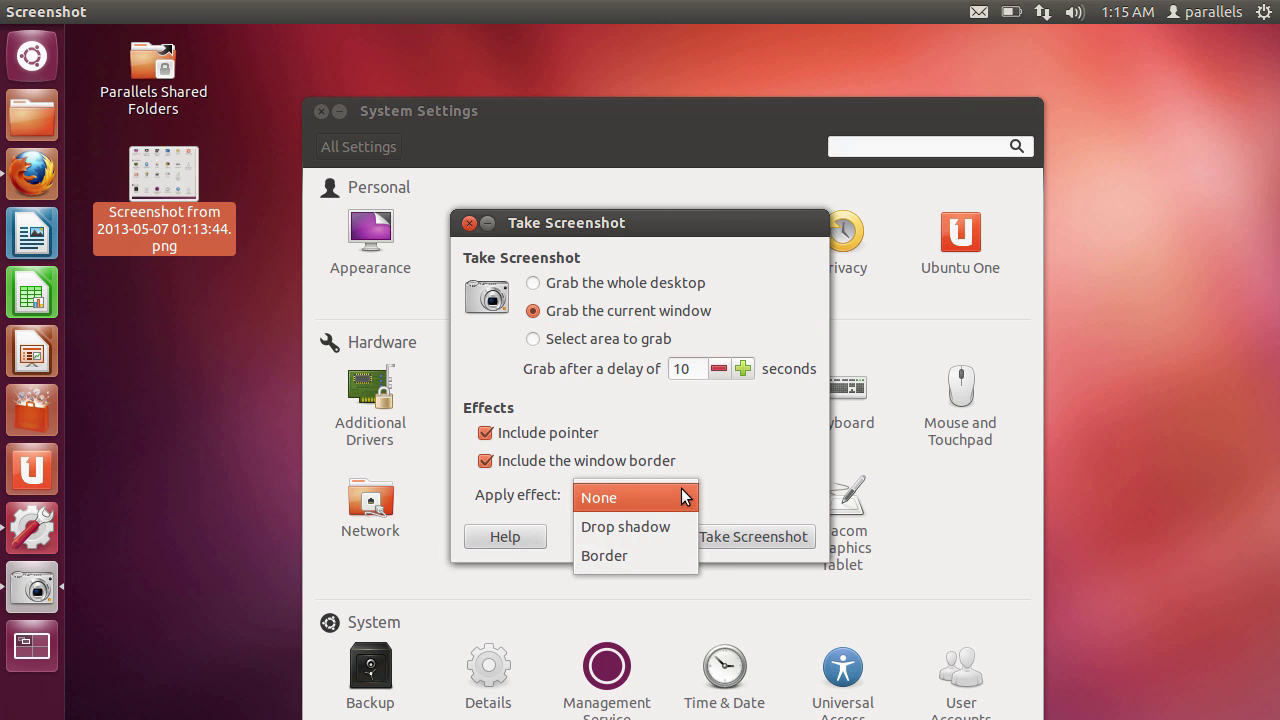
click(746, 453)
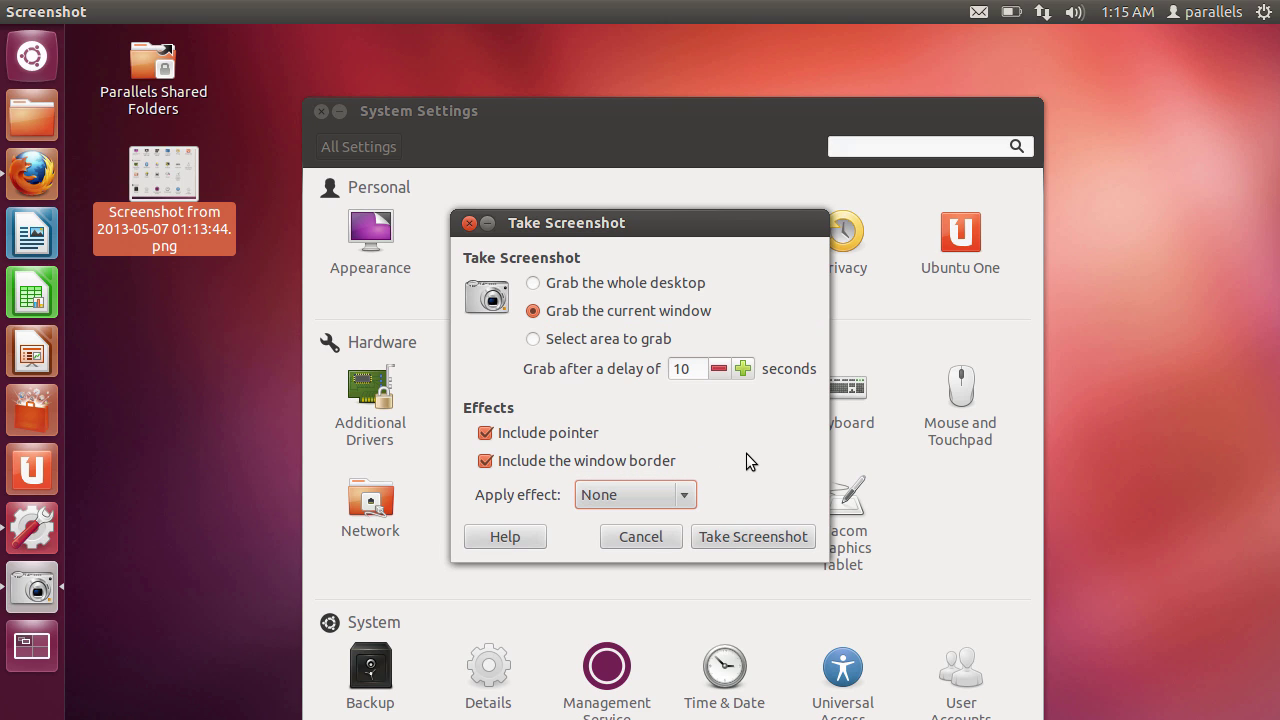
click(660, 312)
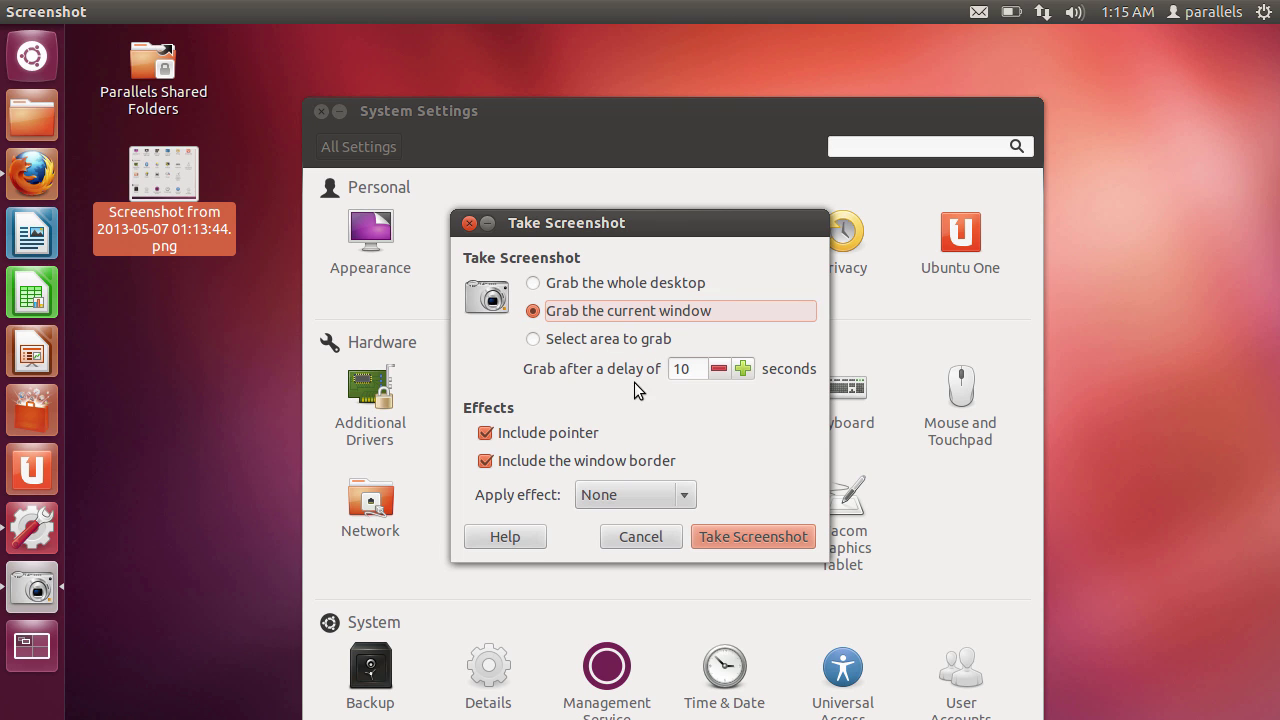
click(719, 370)
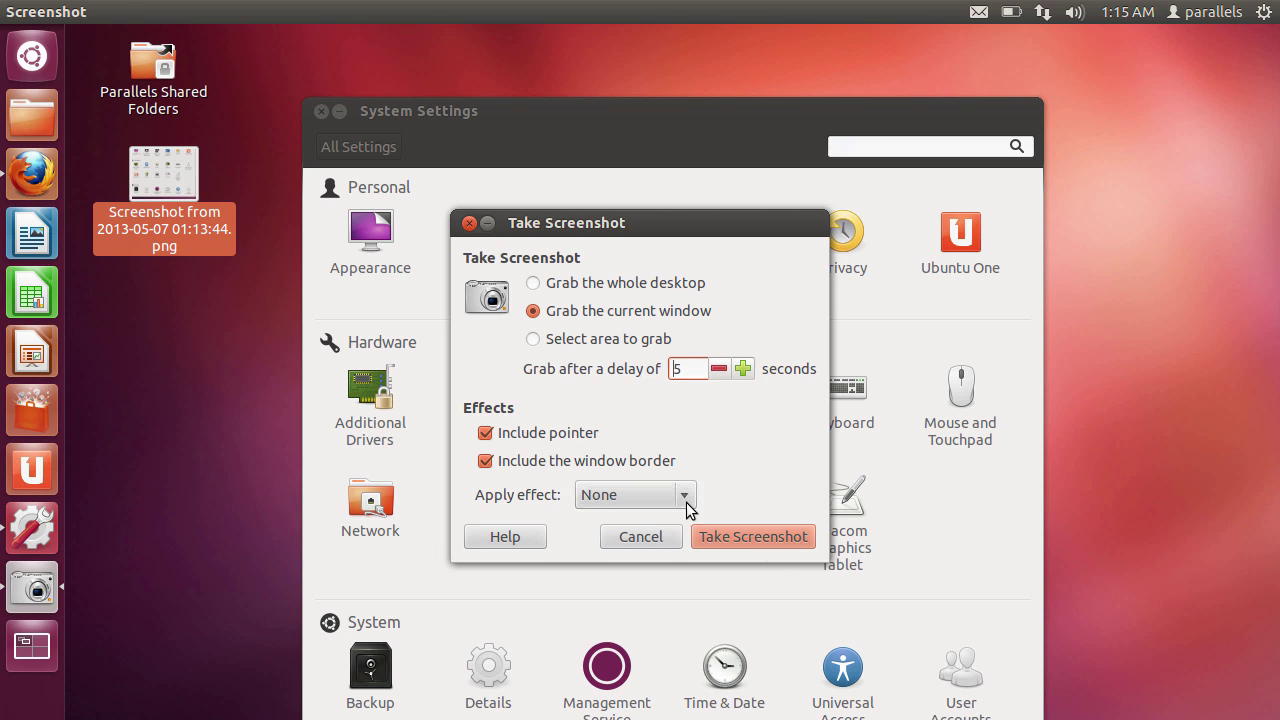
click(583, 440)
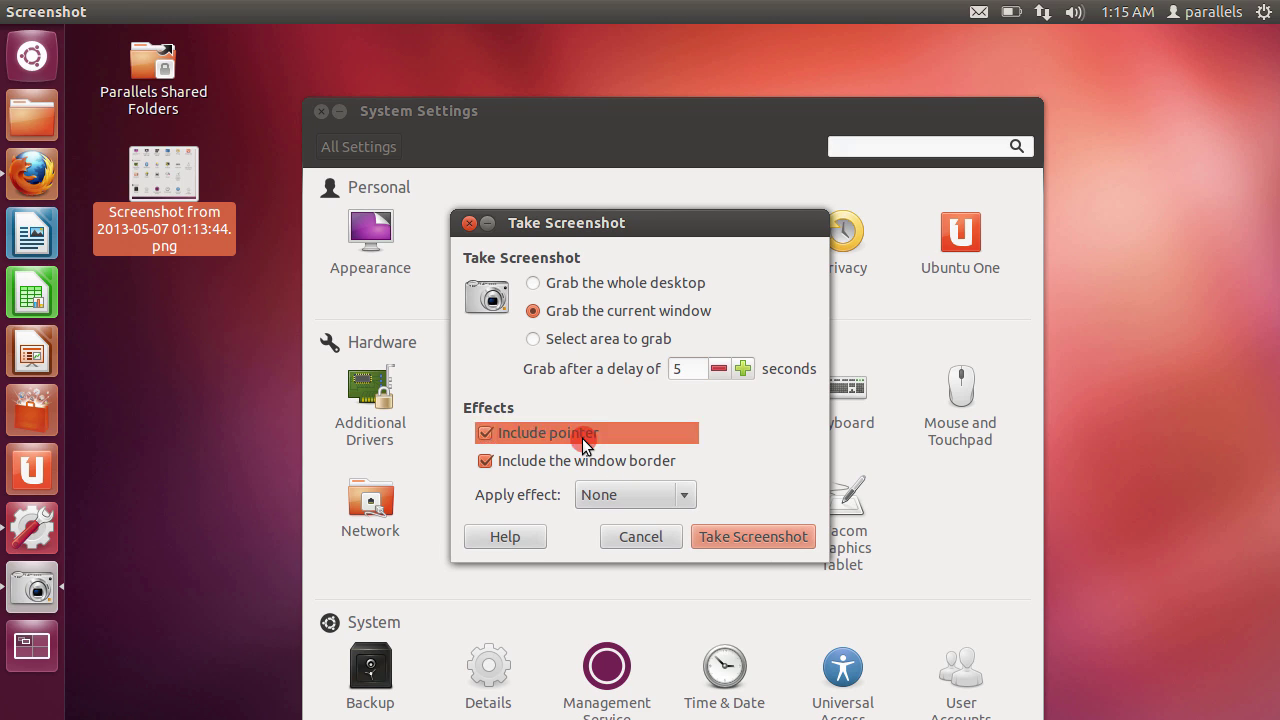
click(756, 536)
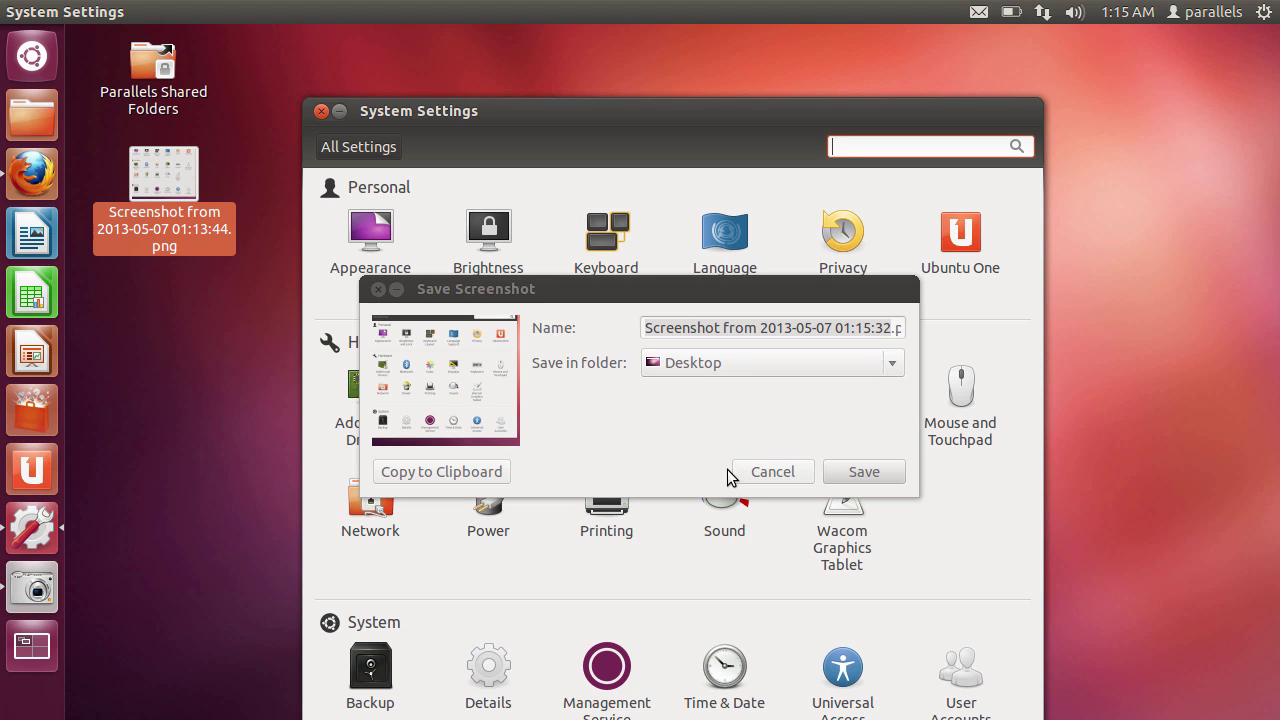
- Copy the window screenshot to the clipboard and paste it into a new LibreOffice Writer document
click(429, 468)
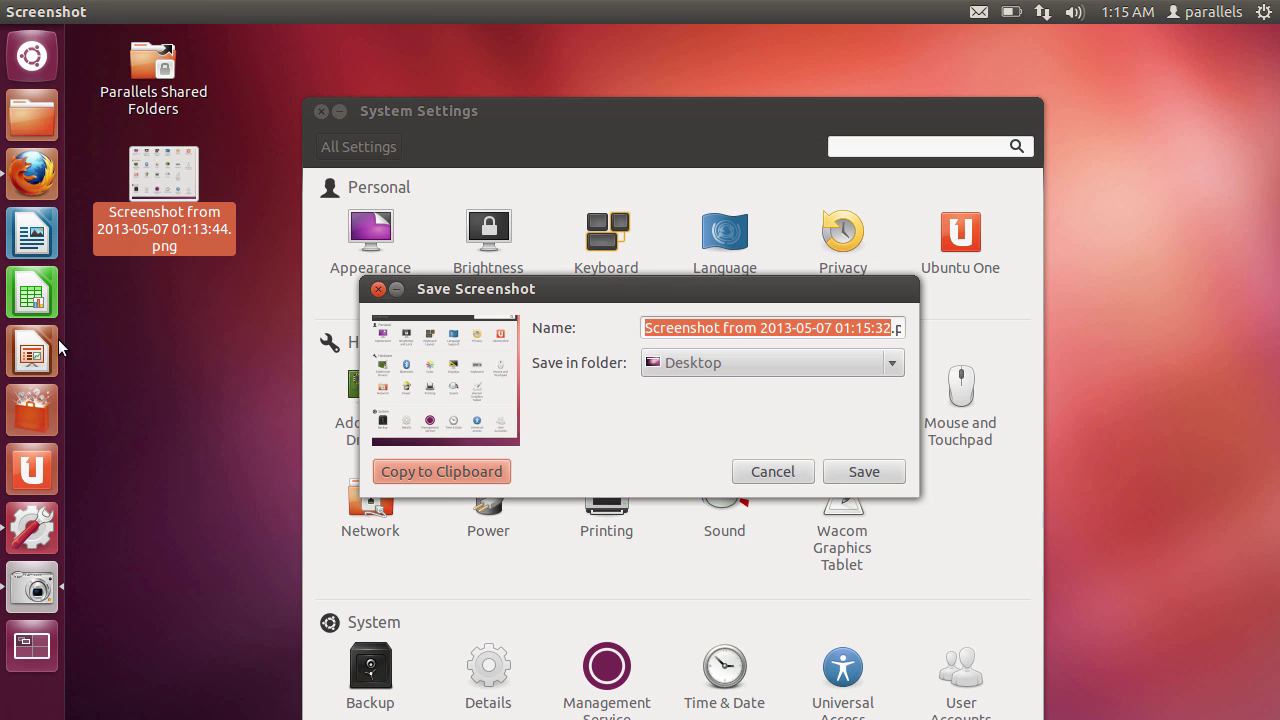
click(31, 233)
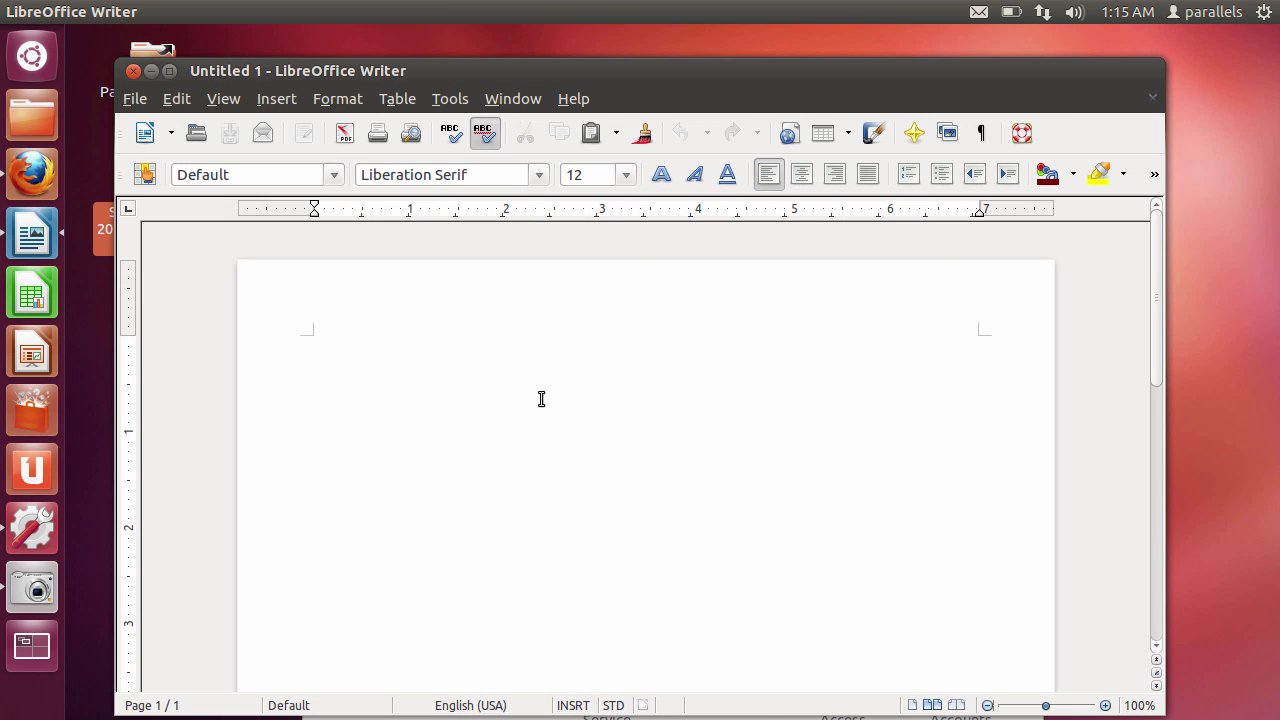
right_click(540, 397)
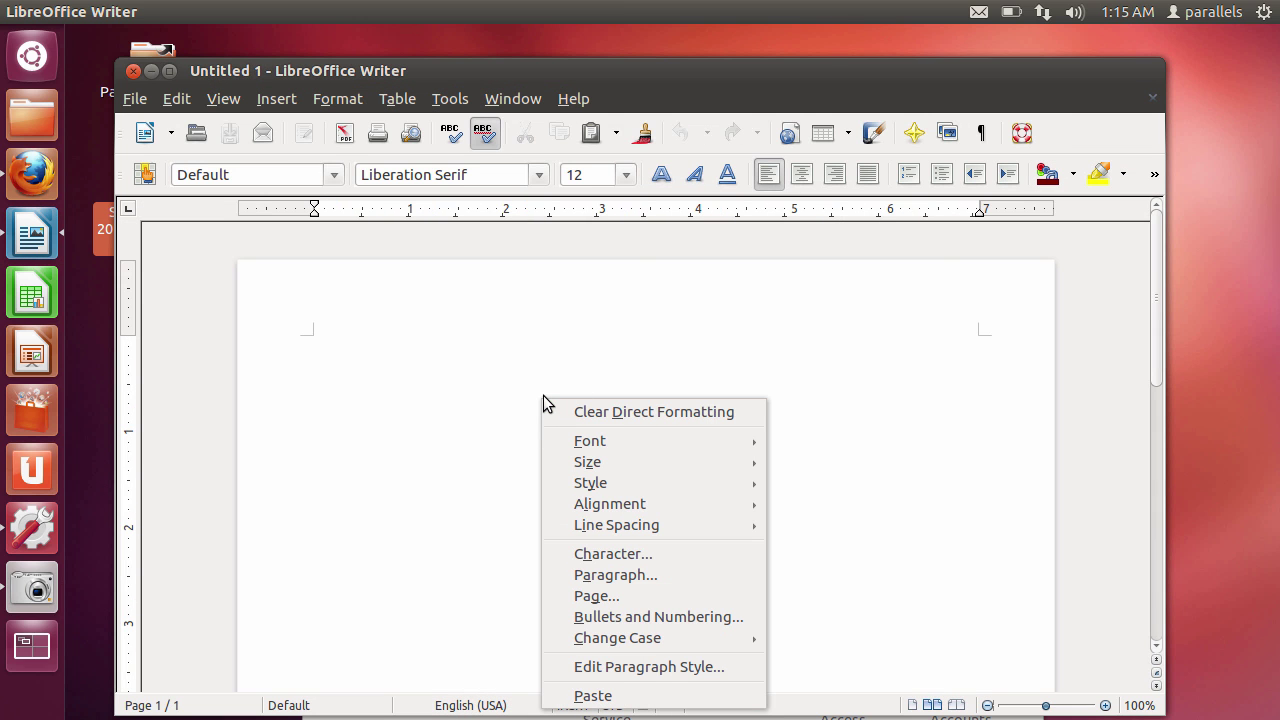
click(590, 695)
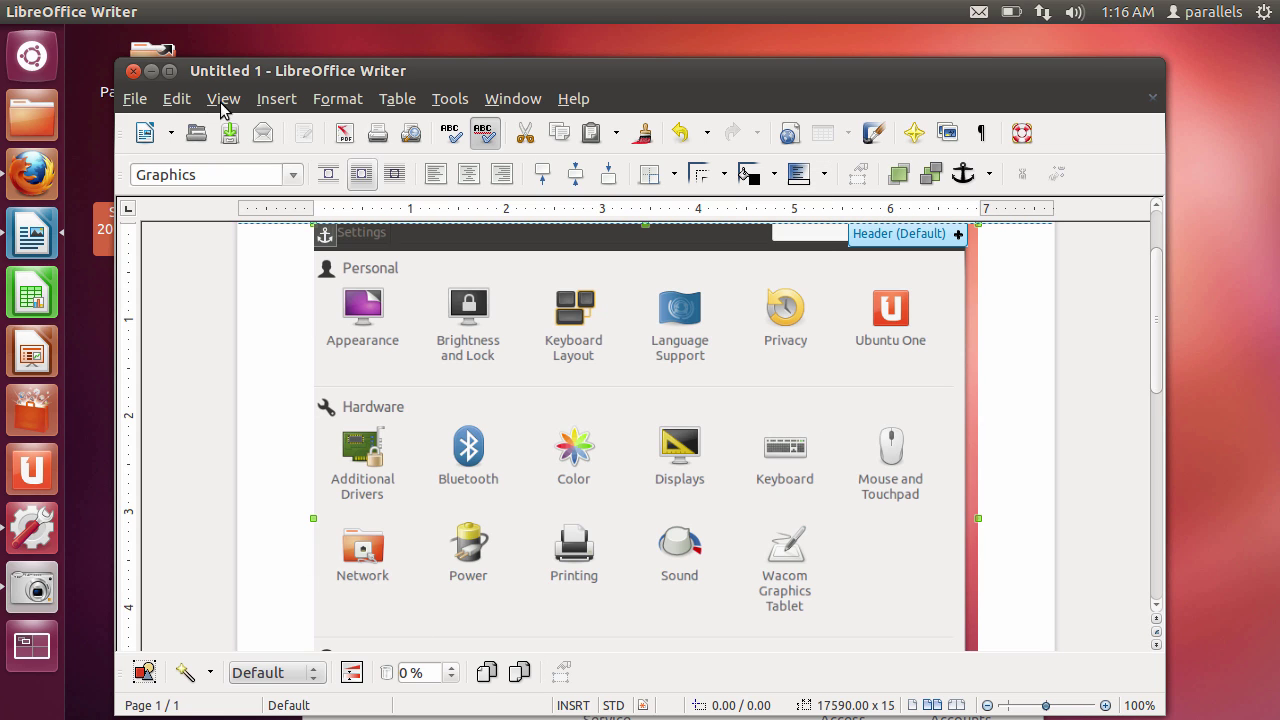
- Close the Writer document without saving and cancel saving the window screenshot
click(133, 72)
click(645, 427)
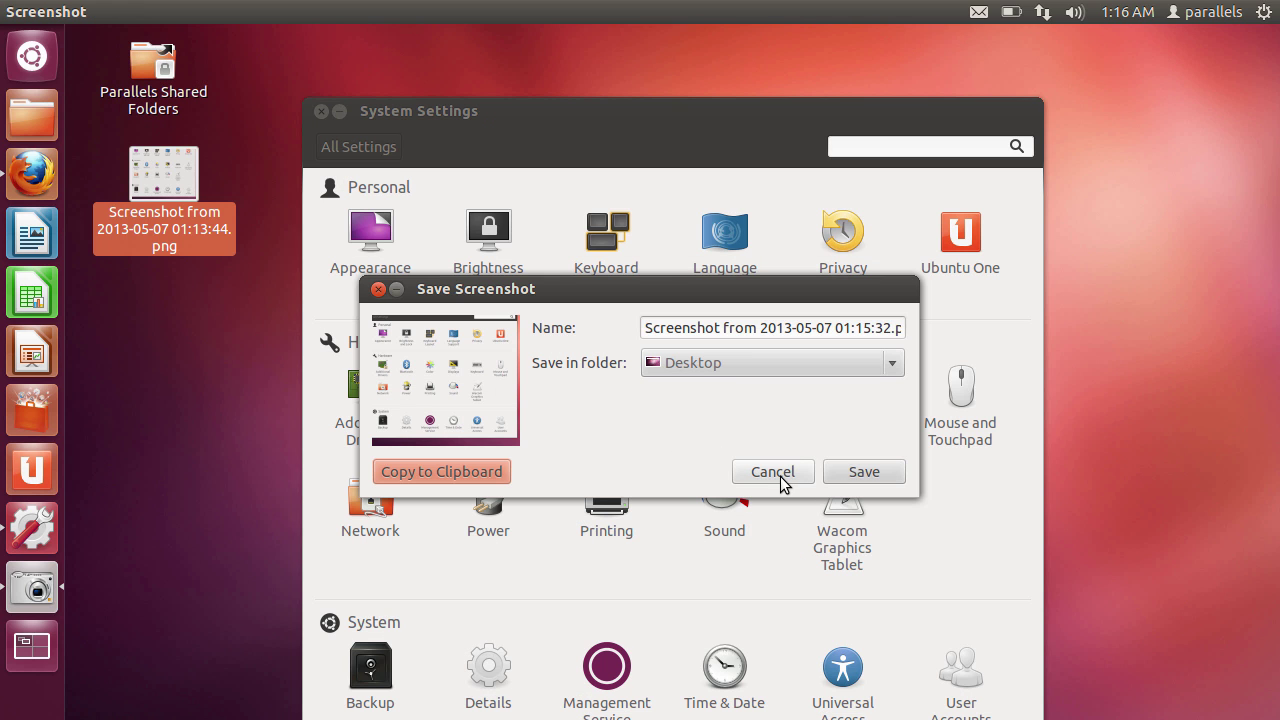
click(780, 478)
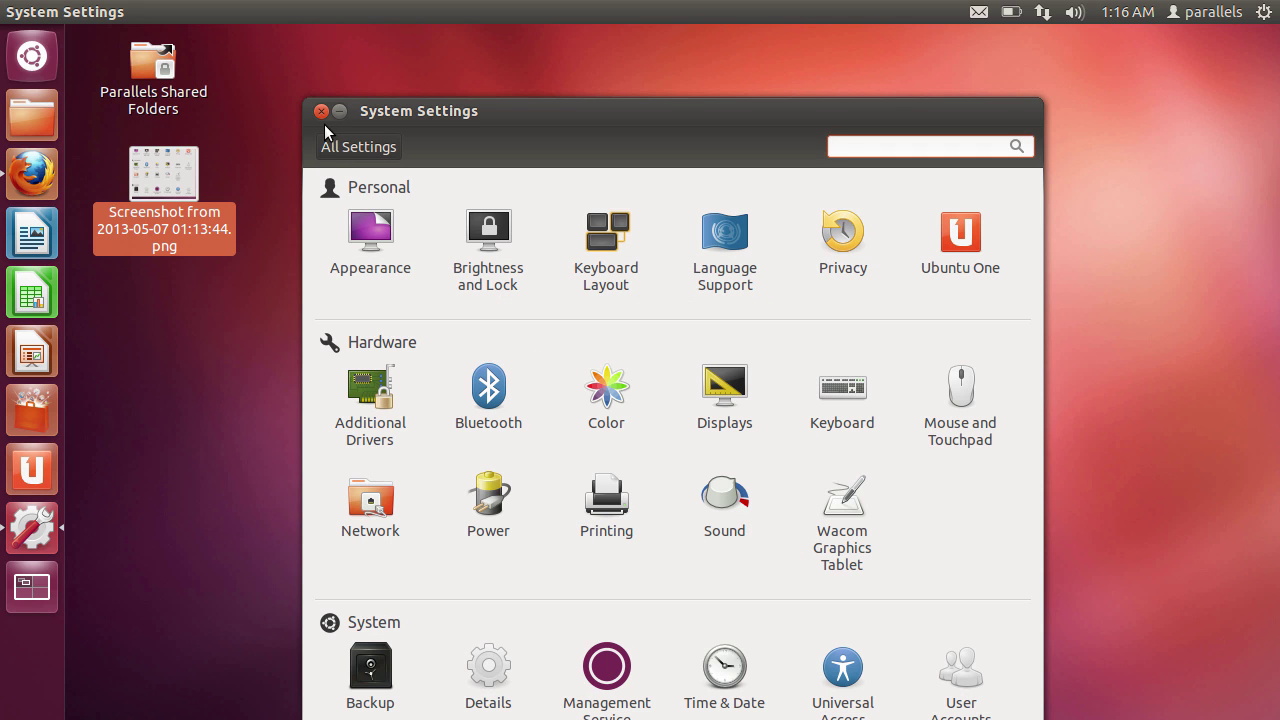
- Close System Settings, search the Dash for "terminal", and open Terminal with its window fully within the desktop
click(321, 112)
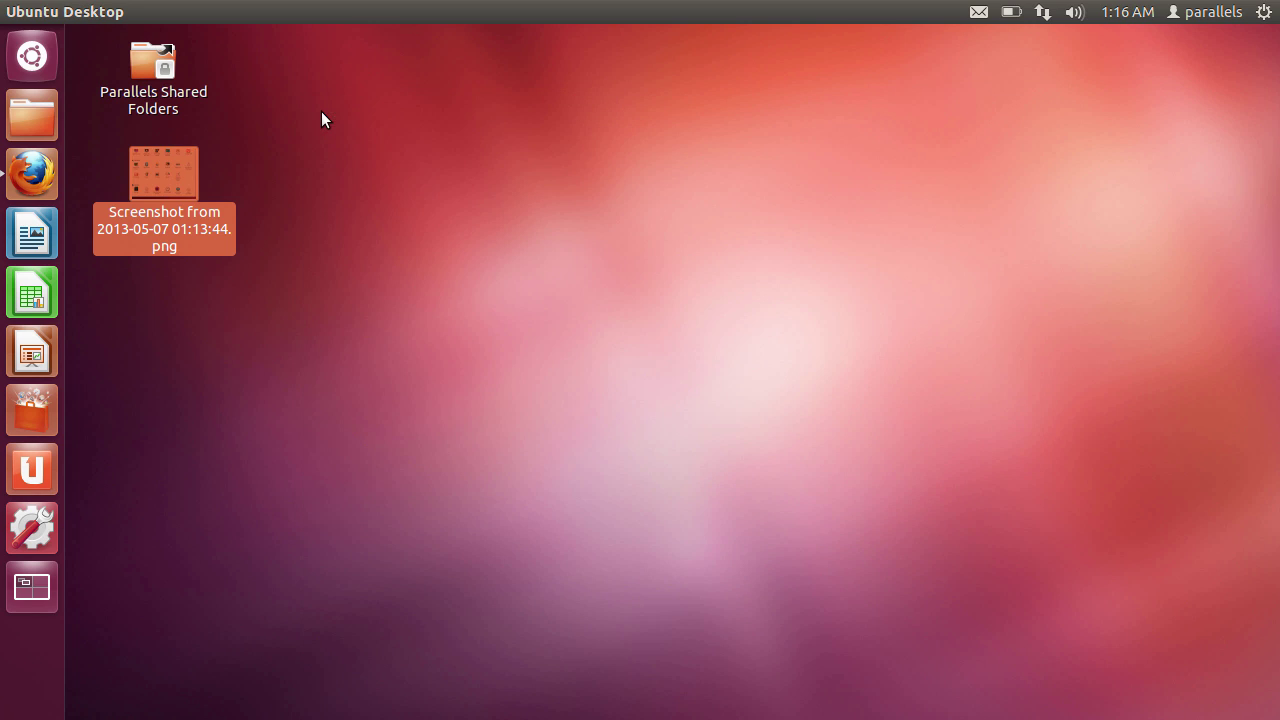
click(36, 59)
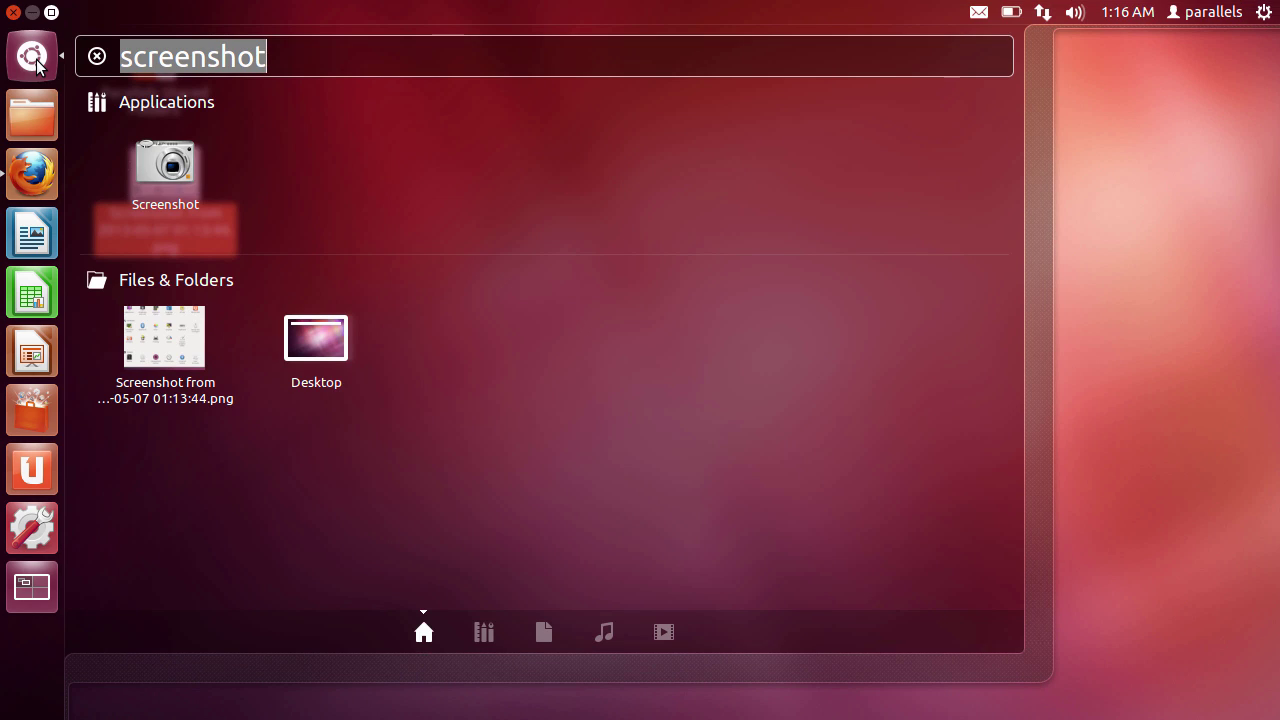
click(97, 56)
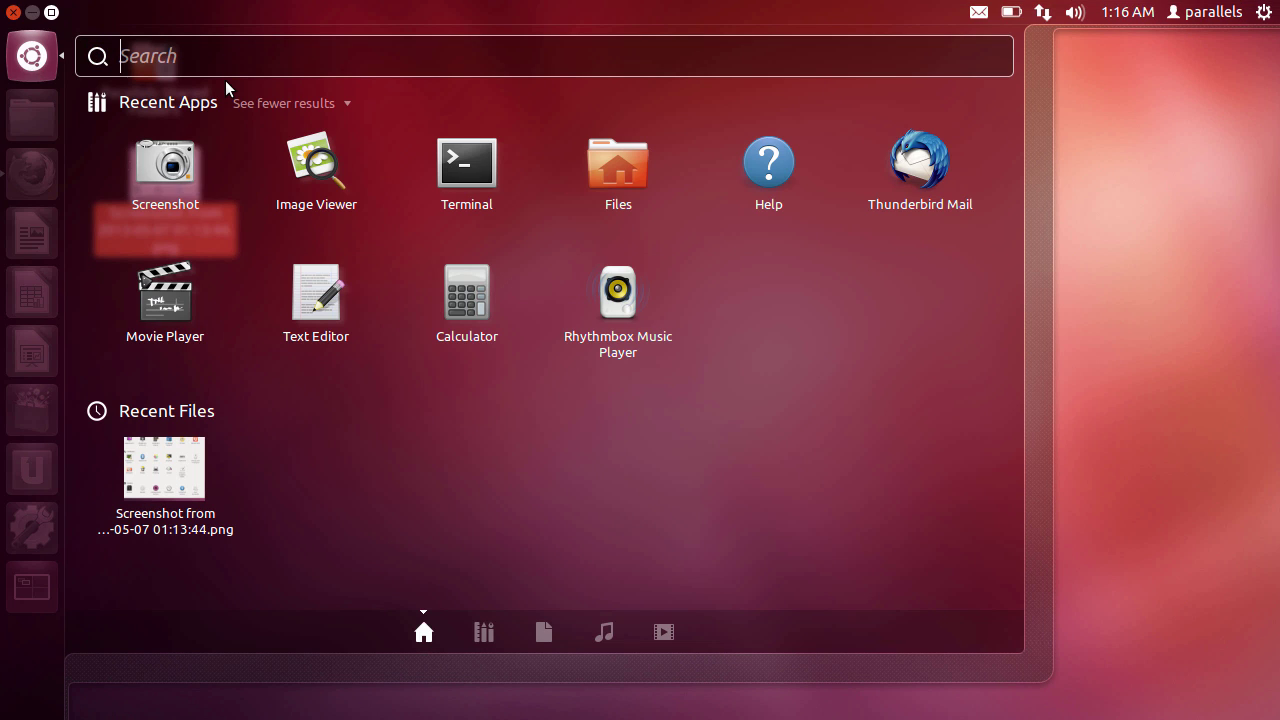
text(terminal)
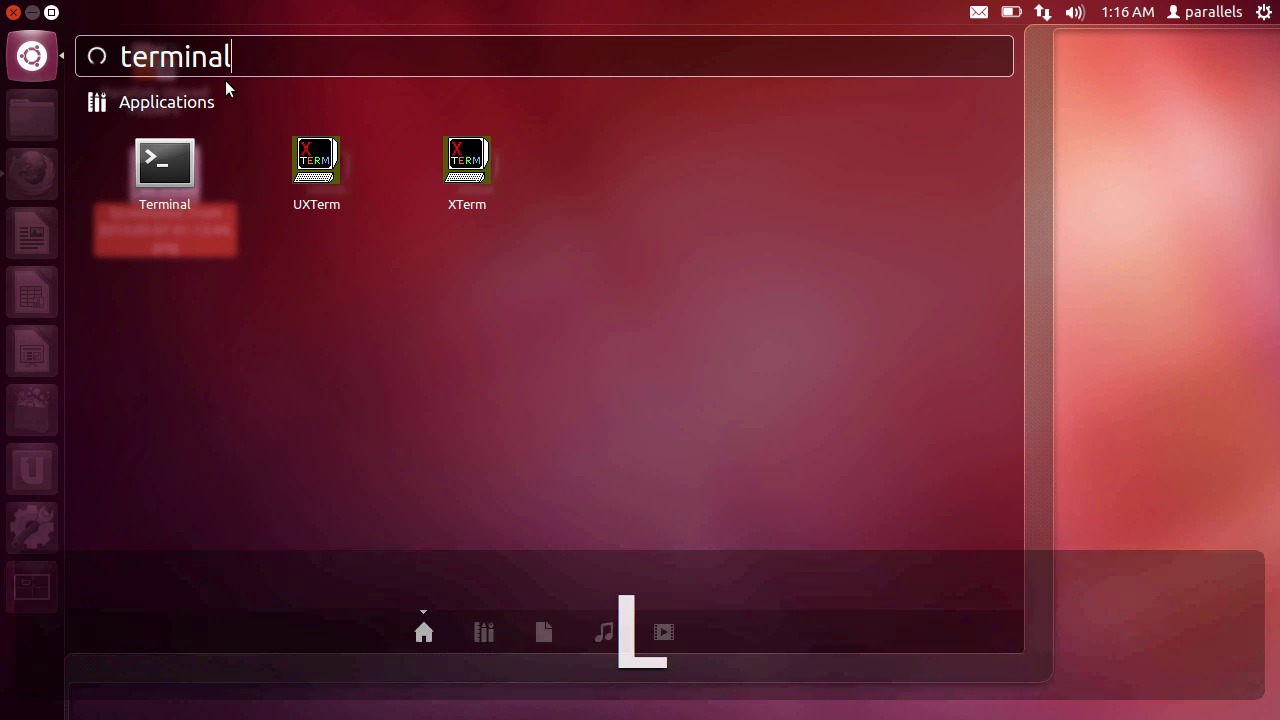
click(179, 164)
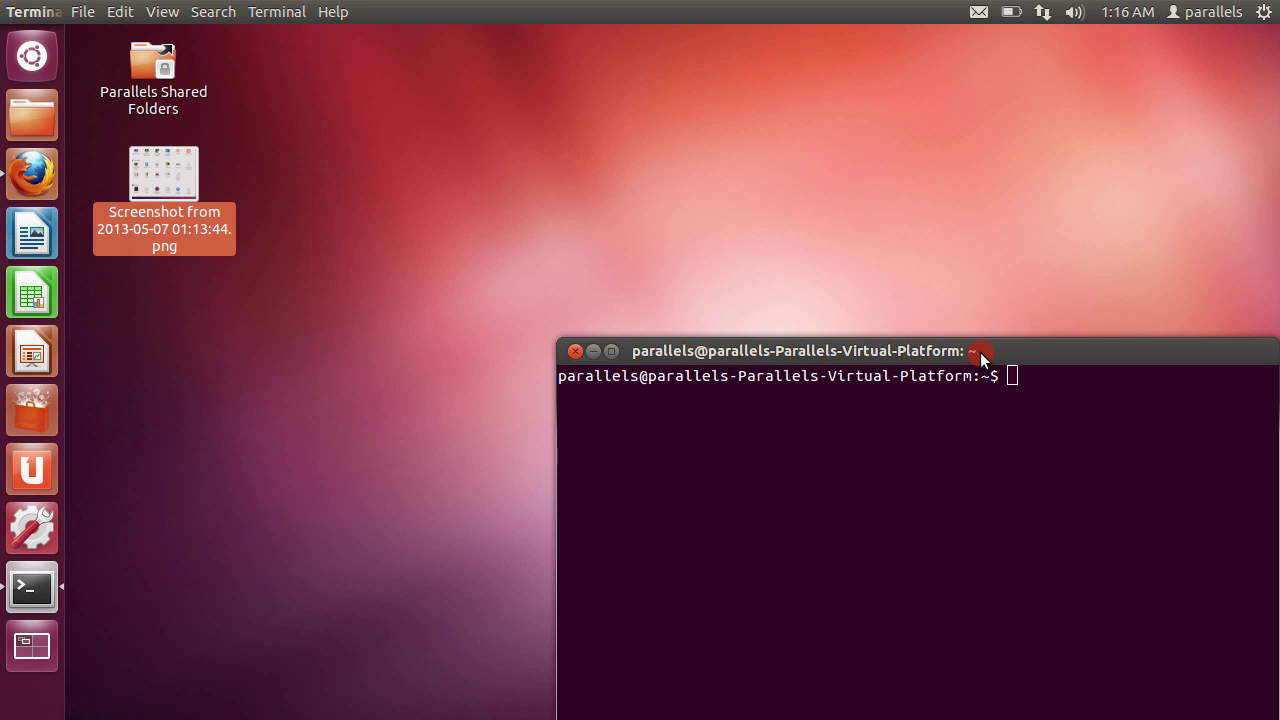
drag(980, 352, 872, 248)
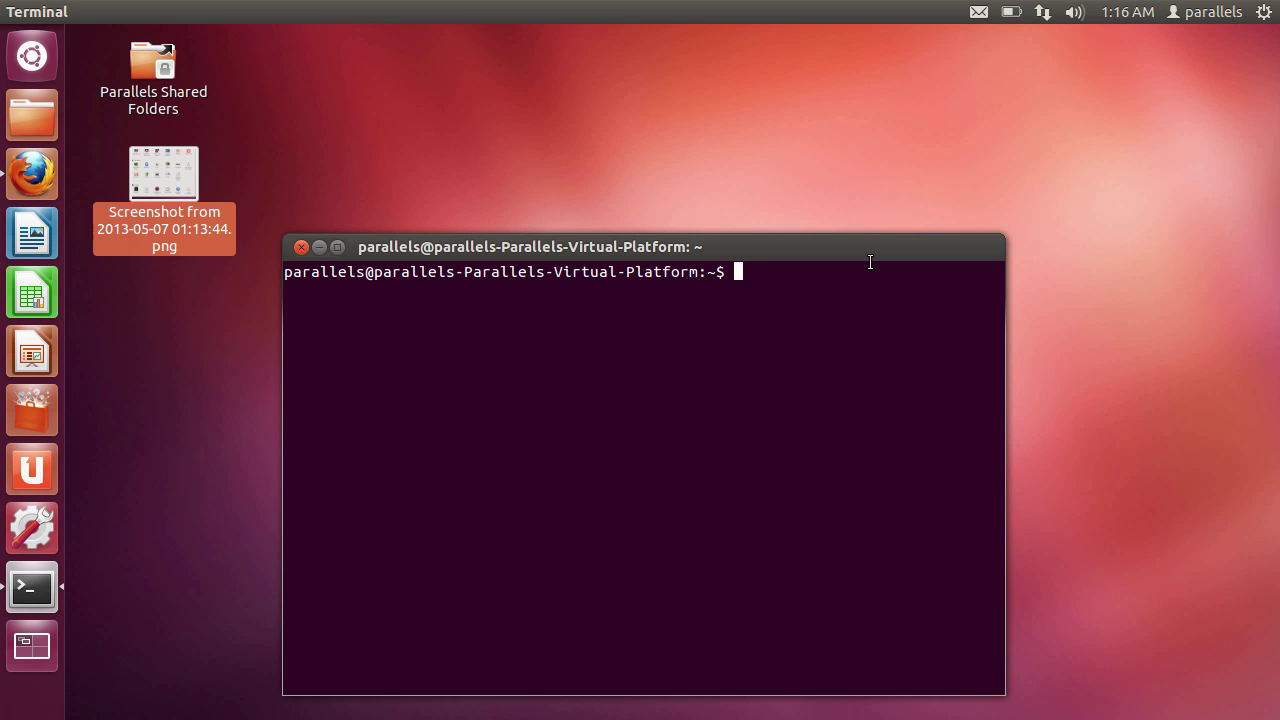
- Run gnome-screenshot -a to capture a small rectangular area of the desktop above the terminal window, and cancel saving it
text(gnome)
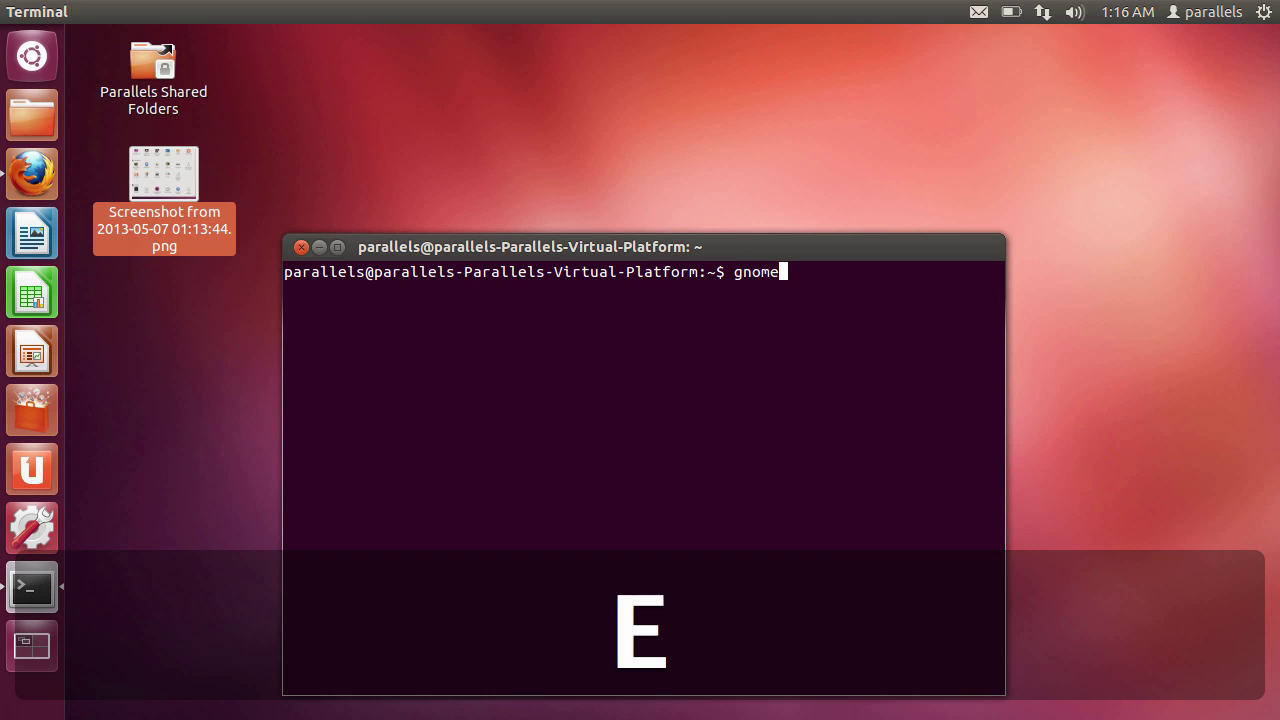
text(-screenshot)
text( -)
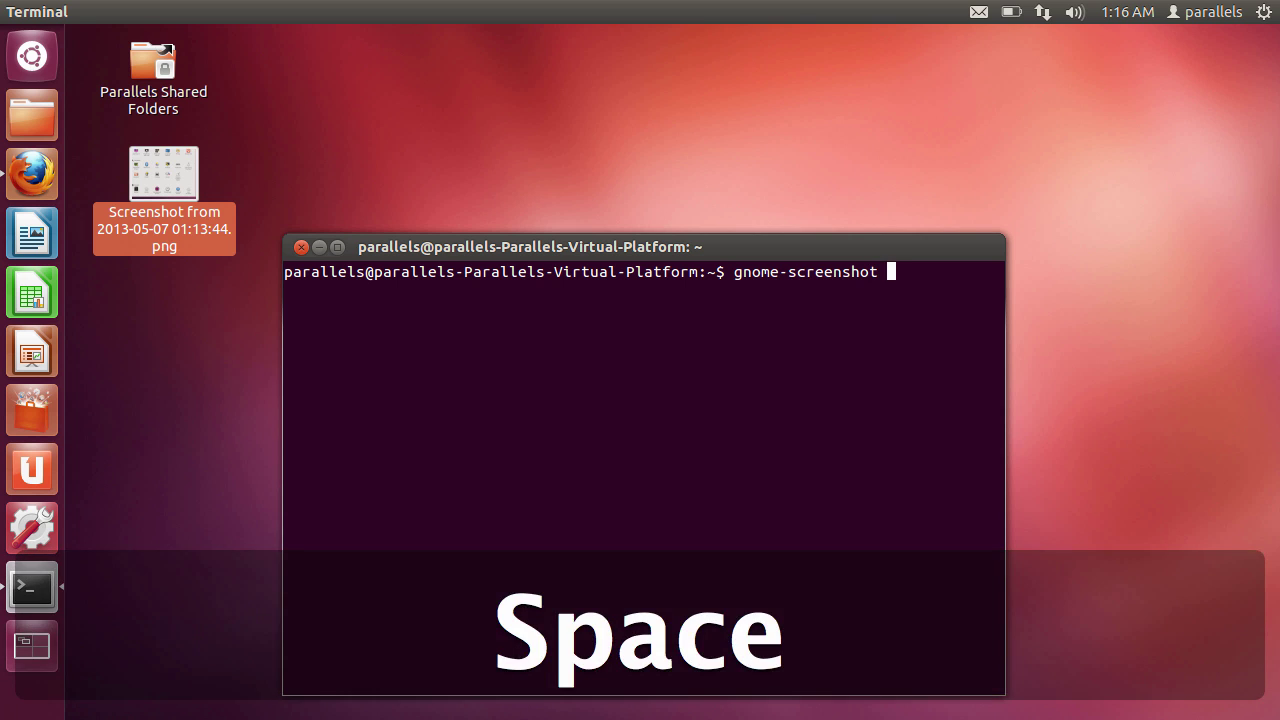
text(a)
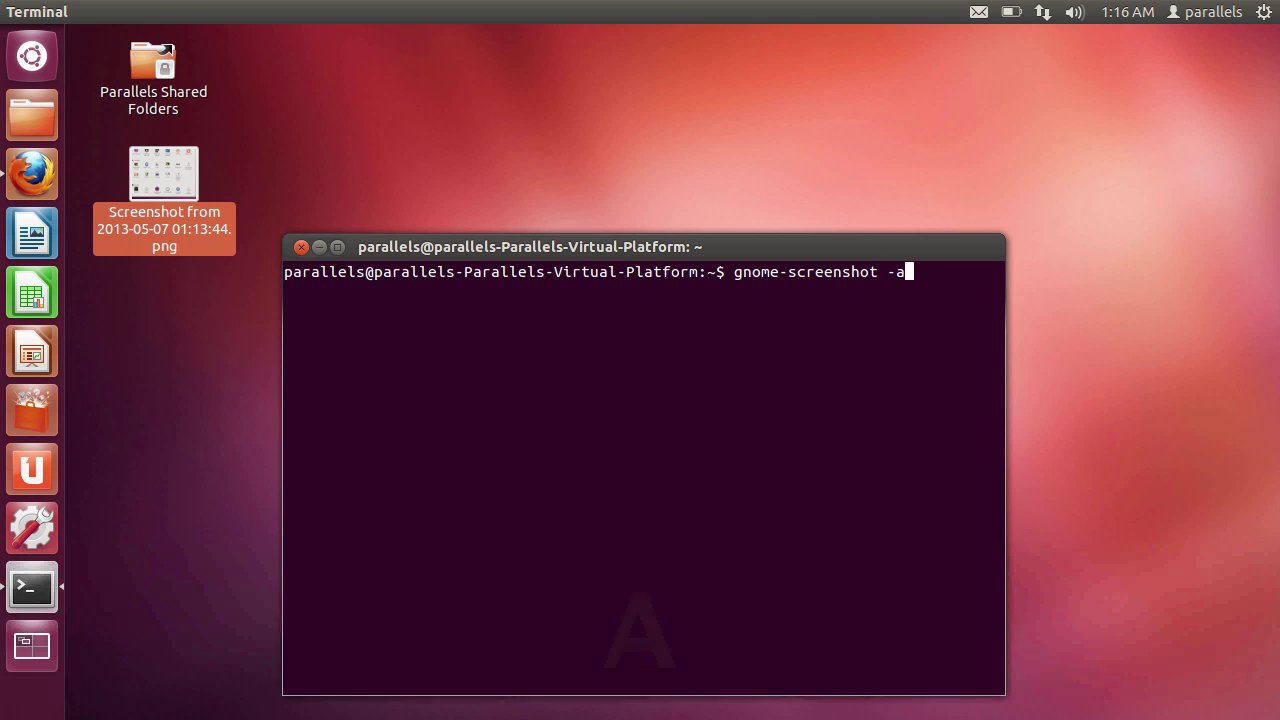
key(Return)
drag(311, 73, 478, 174)
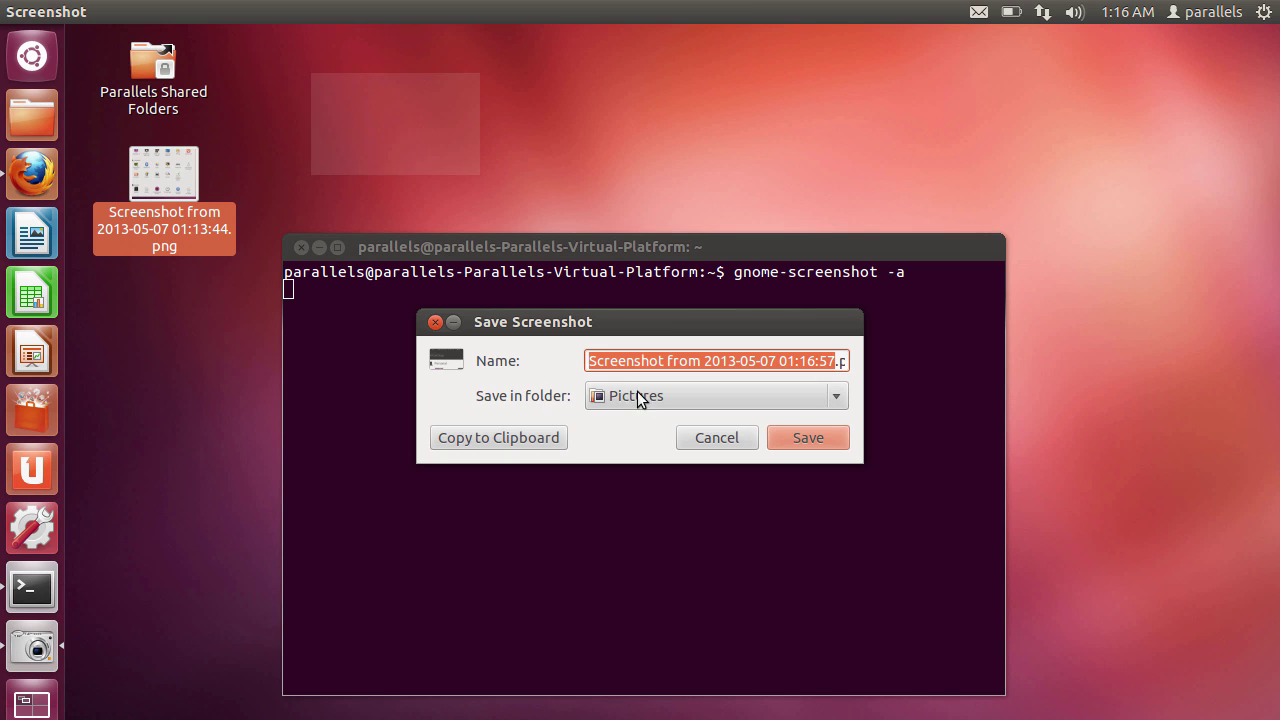
click(697, 437)
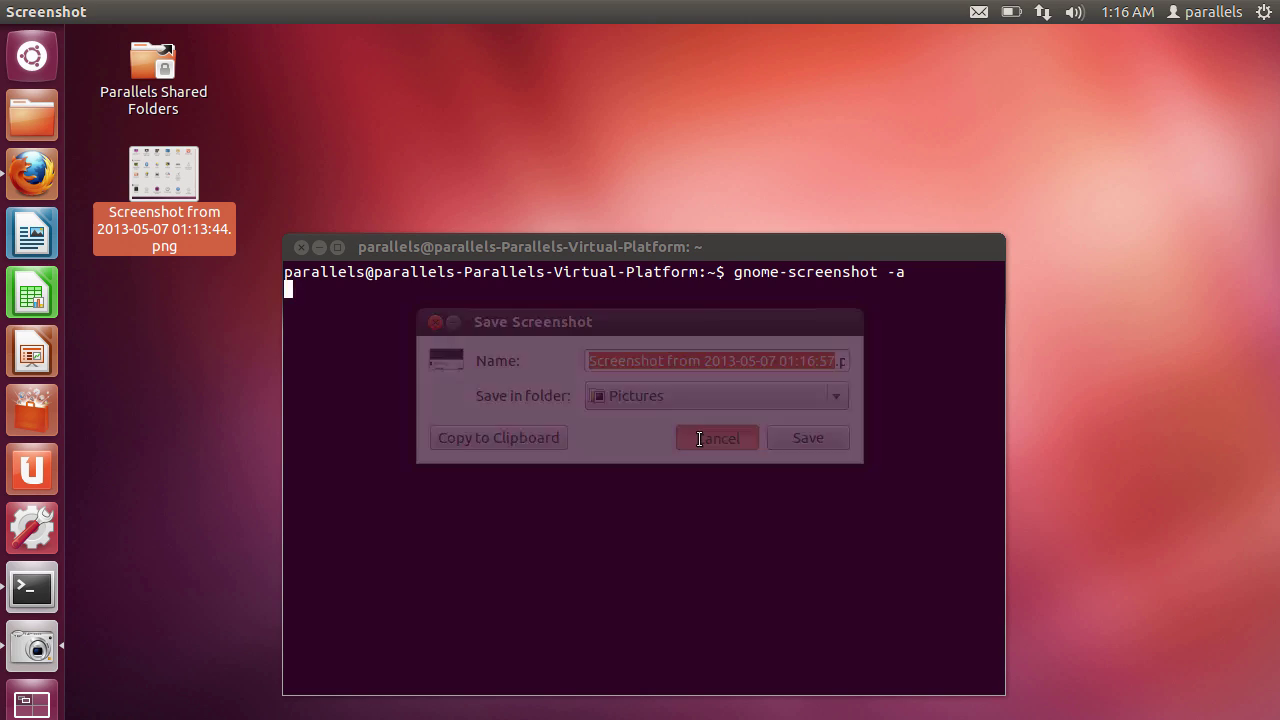